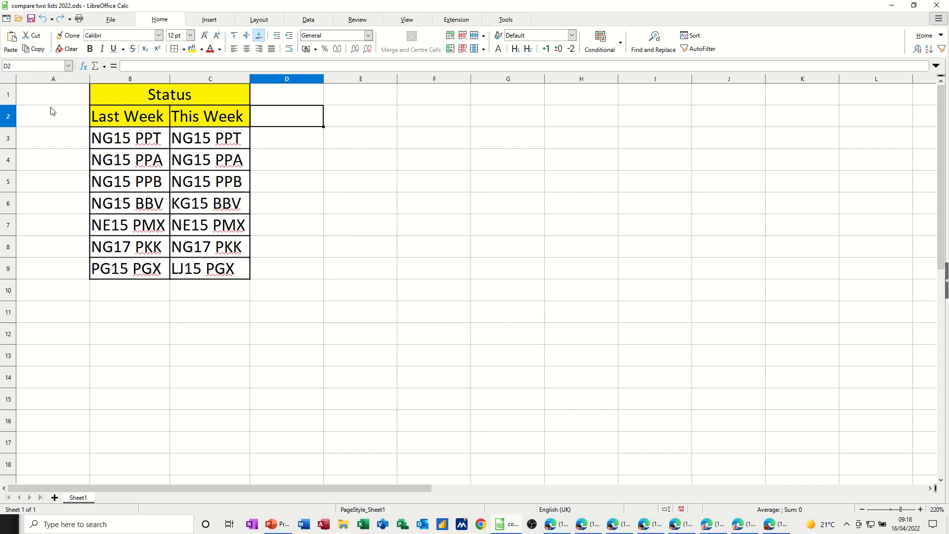
- Add the column header Match in D2 and select the Last Week entries in B3:B9 to check their range name
type("Match")
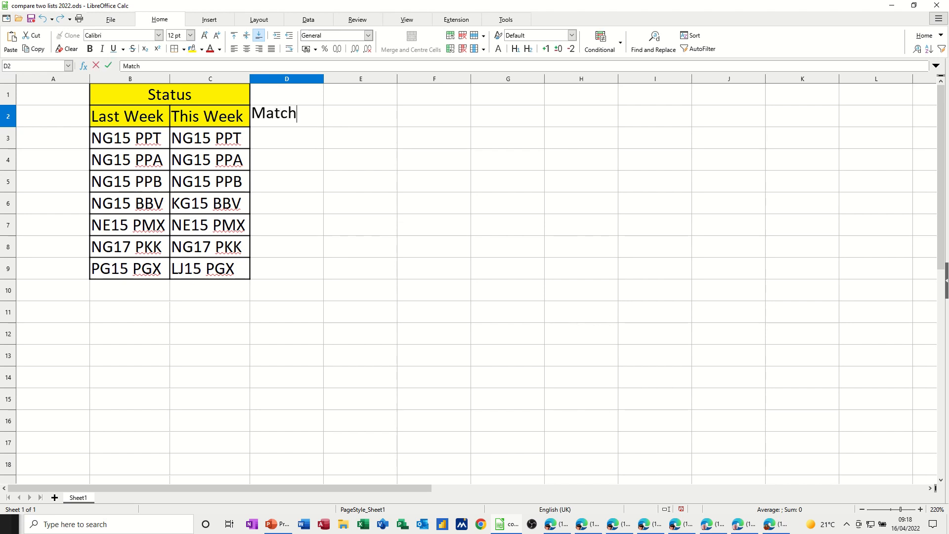
key("Return")
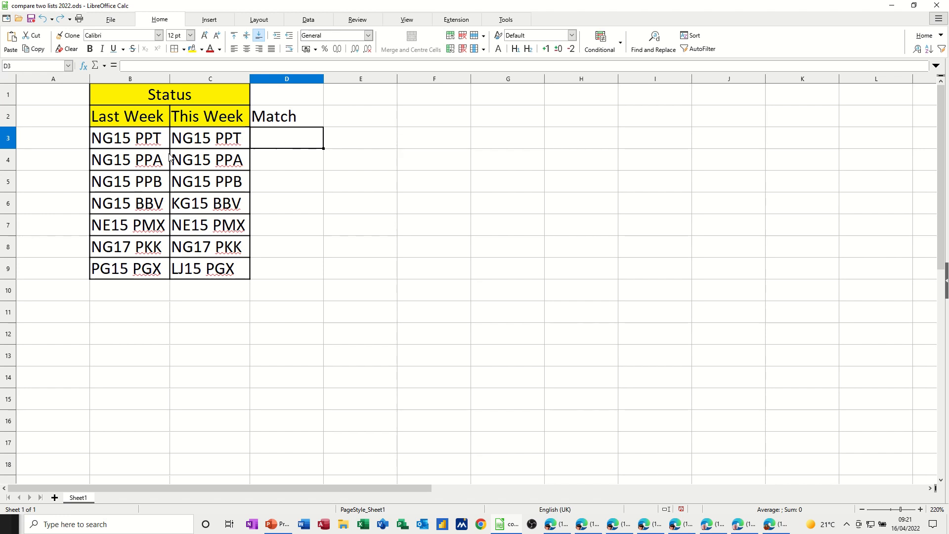
left_click_drag(130, 140, 133, 267)
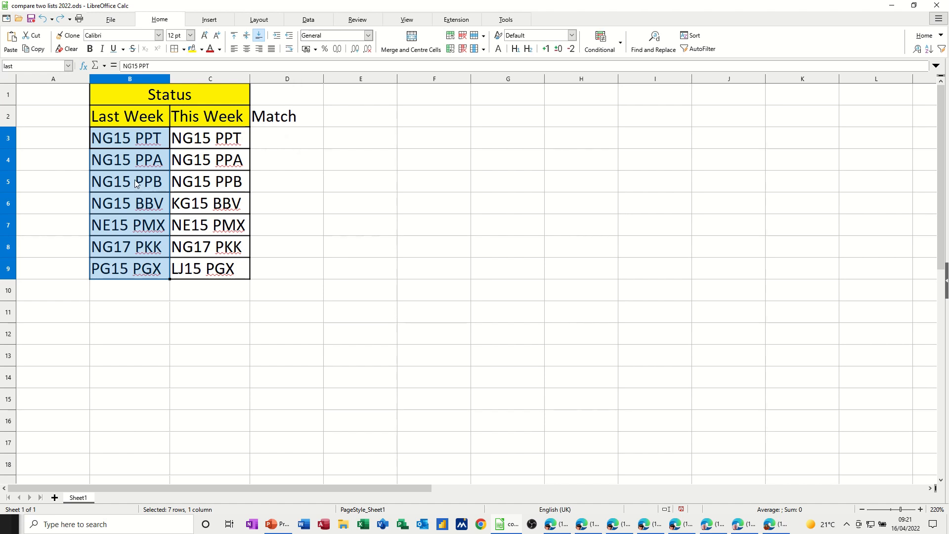
- Enter =match(C3,last,0) in D3 and fill the formula down to D9
left_click(270, 144)
type("=match")
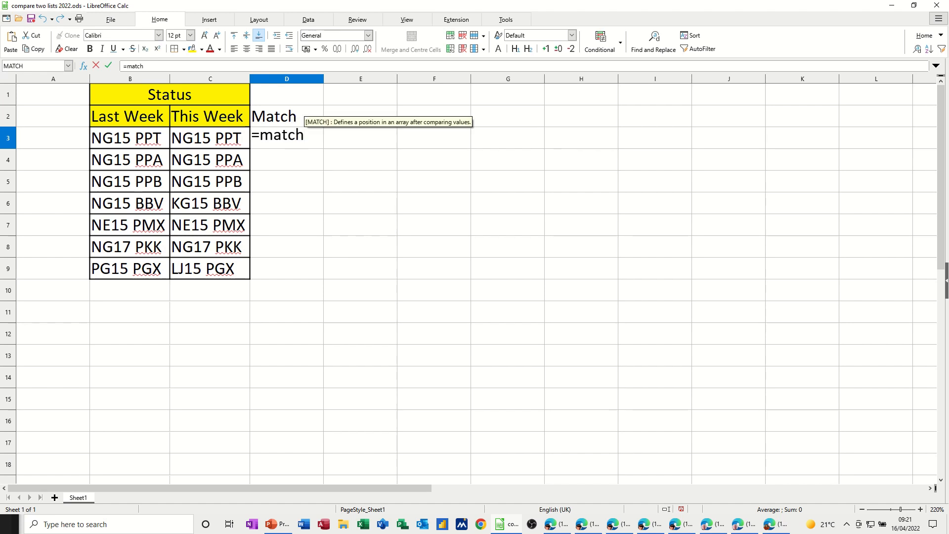
type("(")
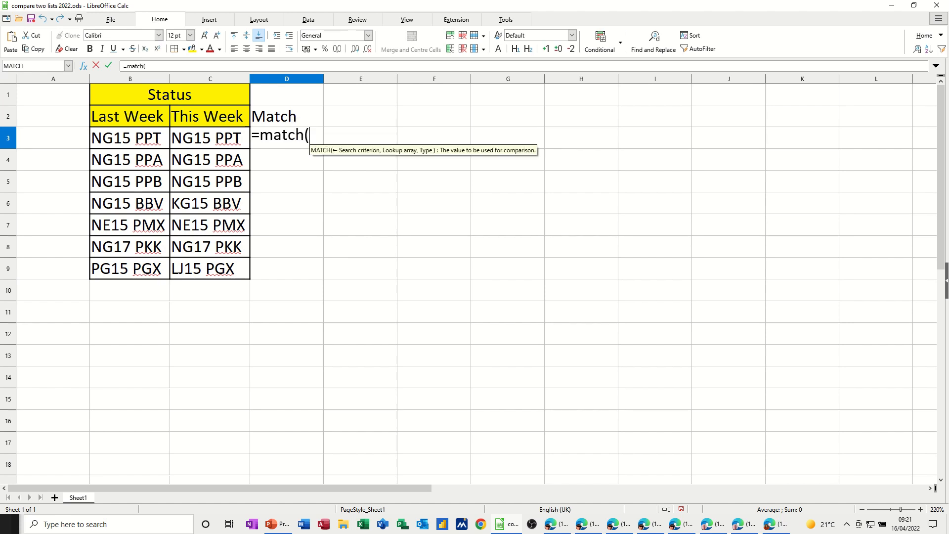
left_click(238, 140)
type(",")
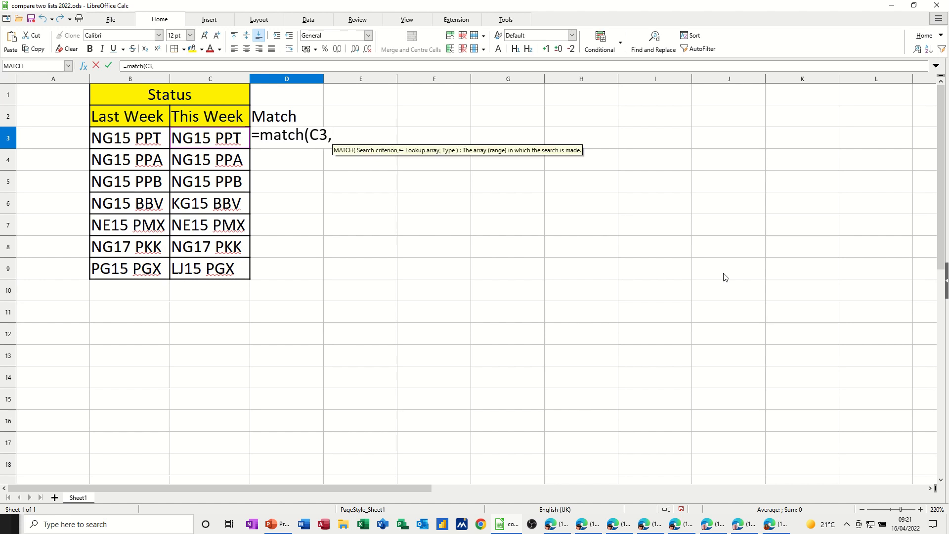
type("last")
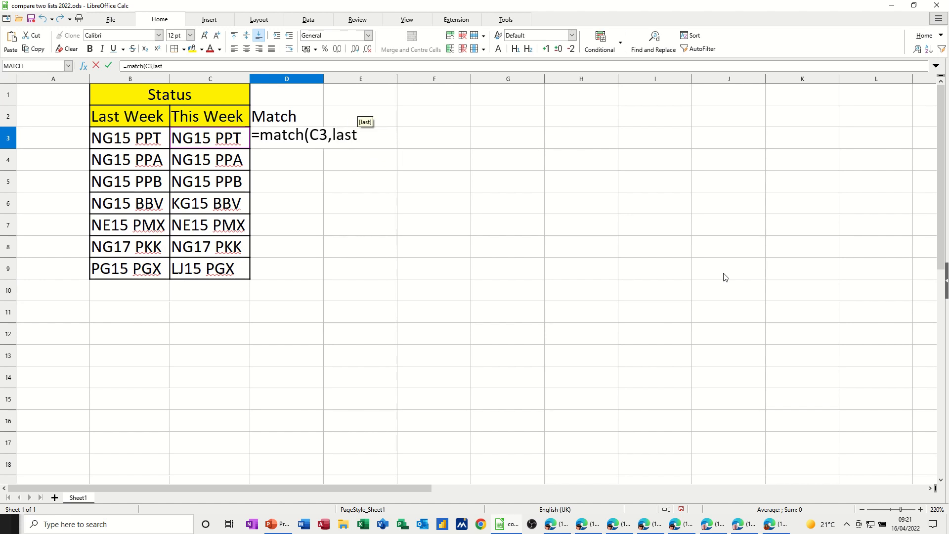
type(",")
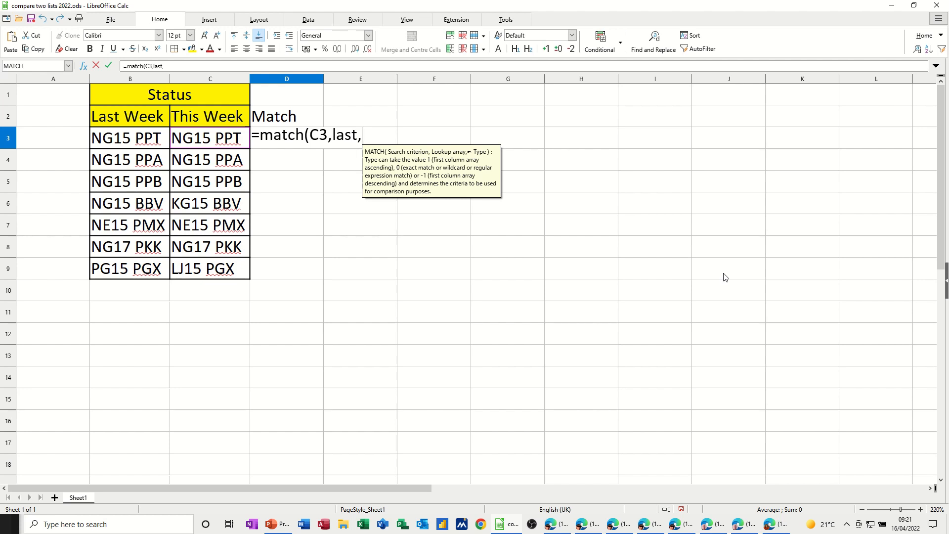
type("0")
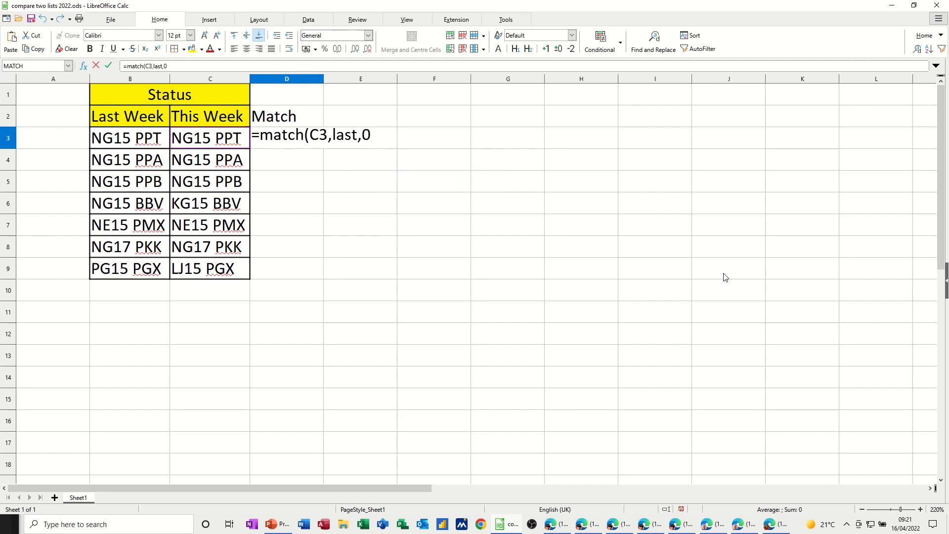
type(")")
left_click(108, 66)
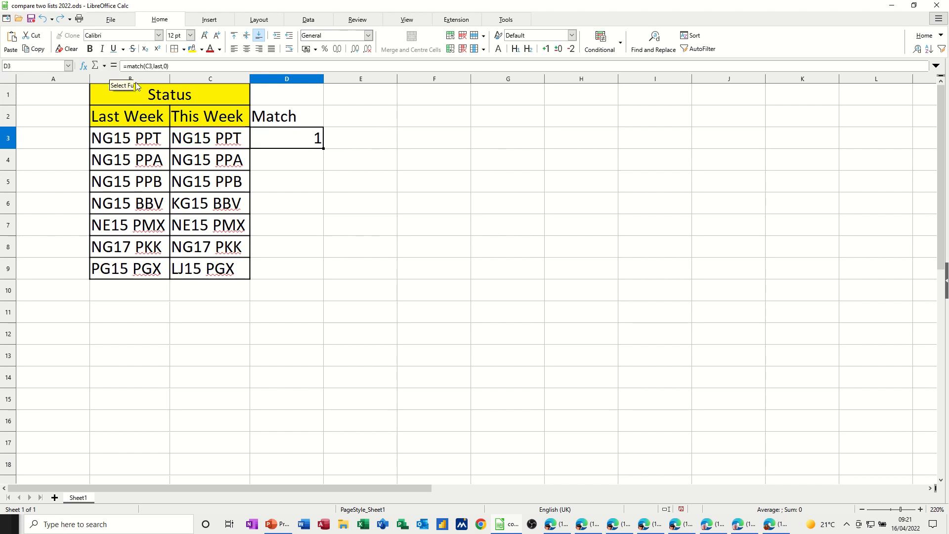
double_click(322, 149)
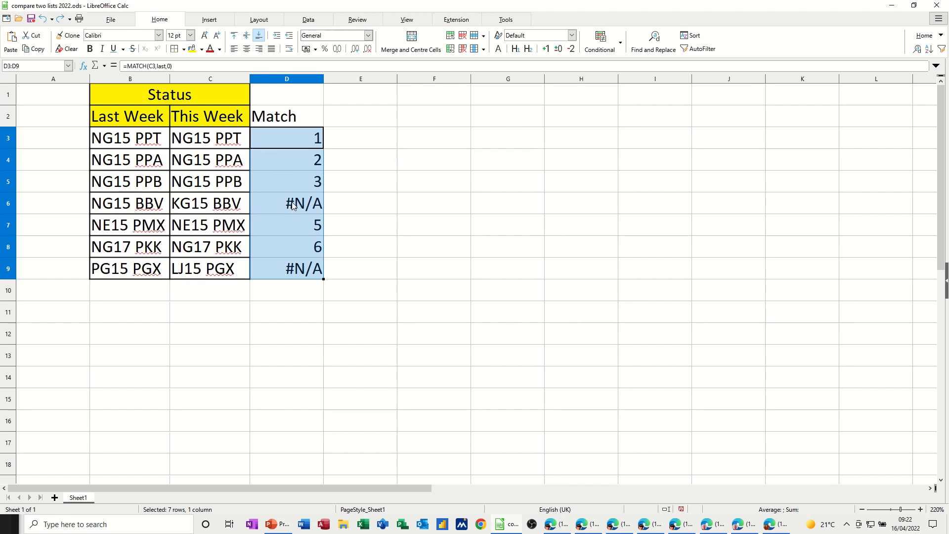
- Add the column header ISNA in E2, beside the Match header
left_click(358, 123)
type("IS")
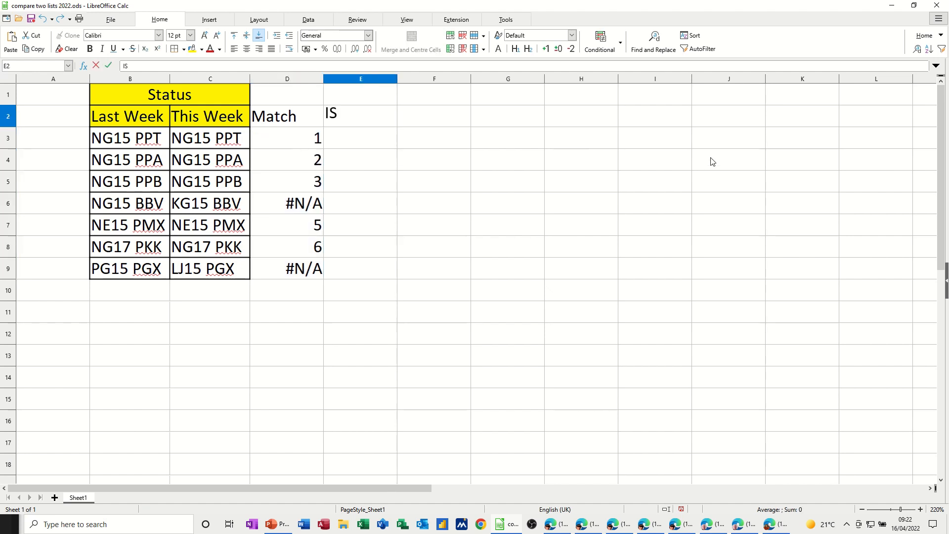
type("NA")
left_click(365, 144)
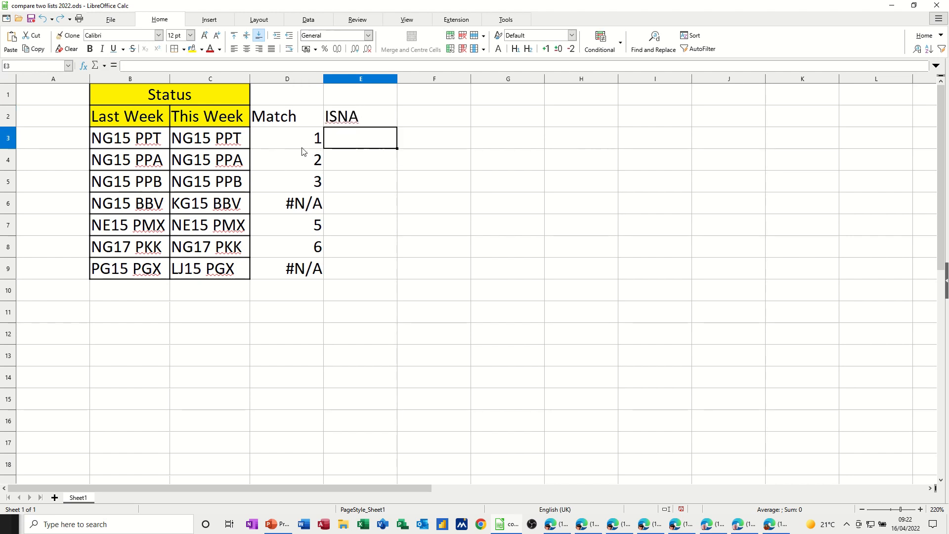
- Enter =isna(D3) in E3 to test the match result, and fill the formula down to E9
type("=i")
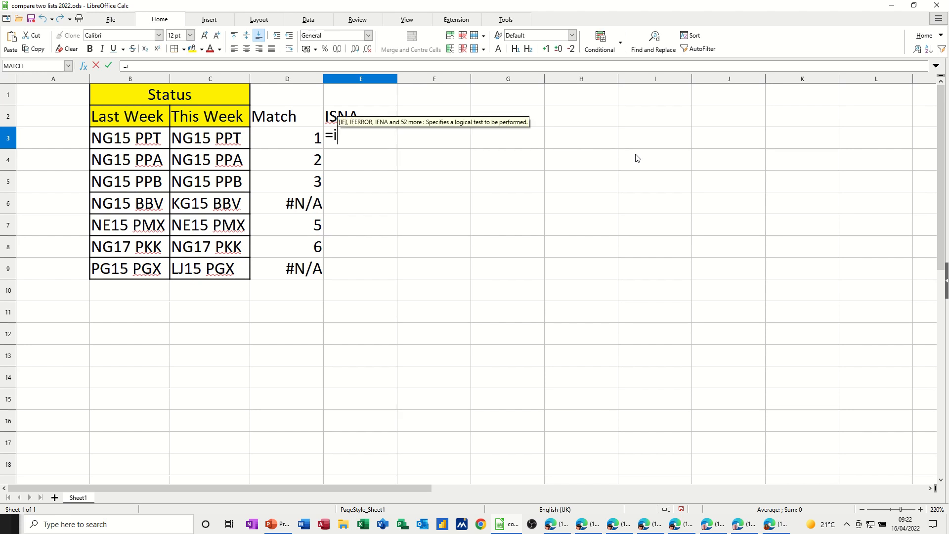
type("sna(")
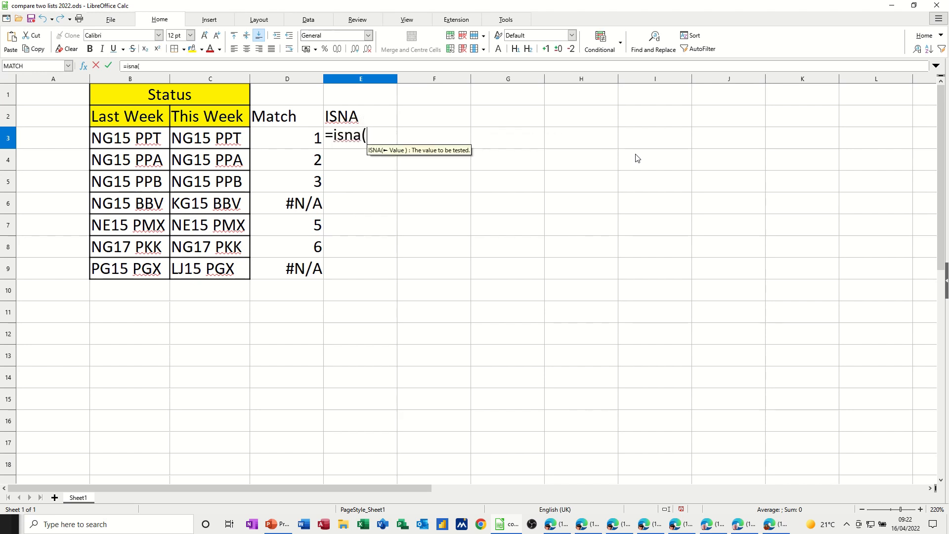
left_click(300, 139)
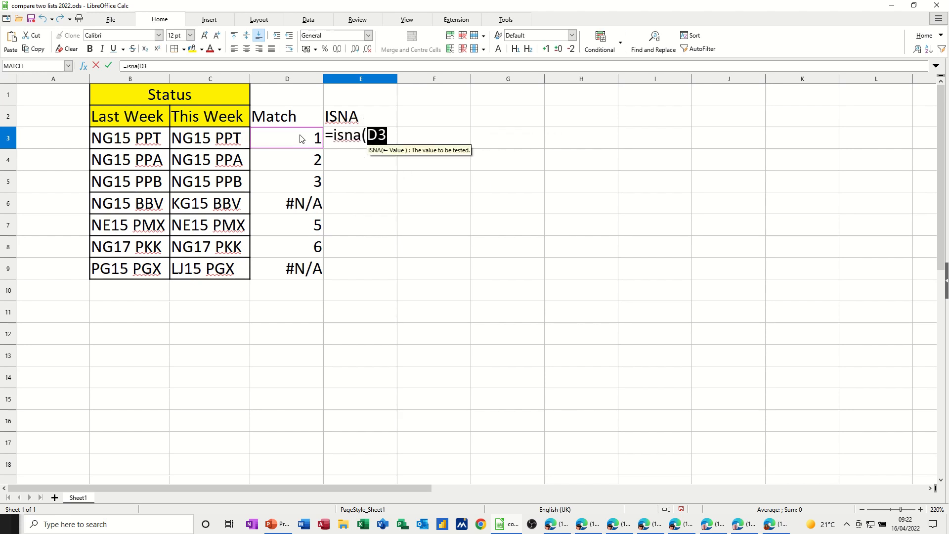
type(")")
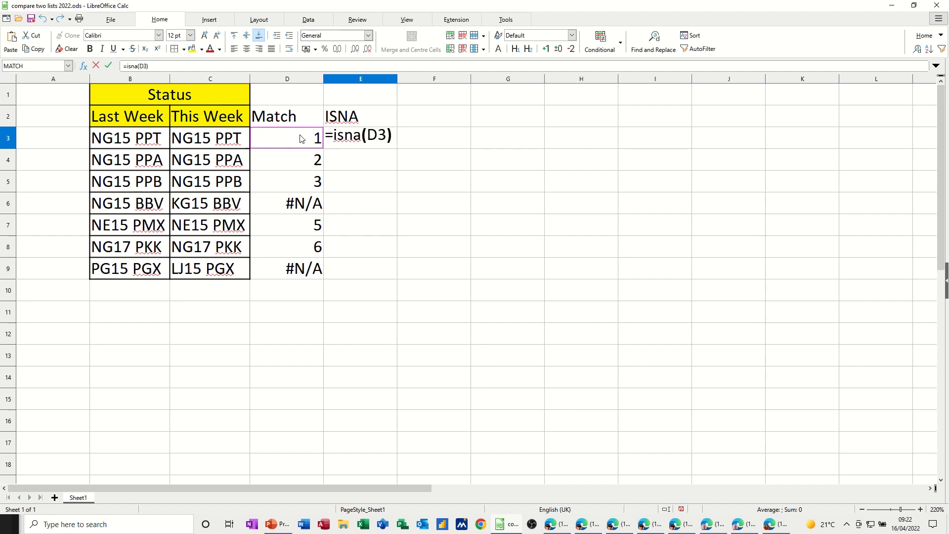
left_click(108, 65)
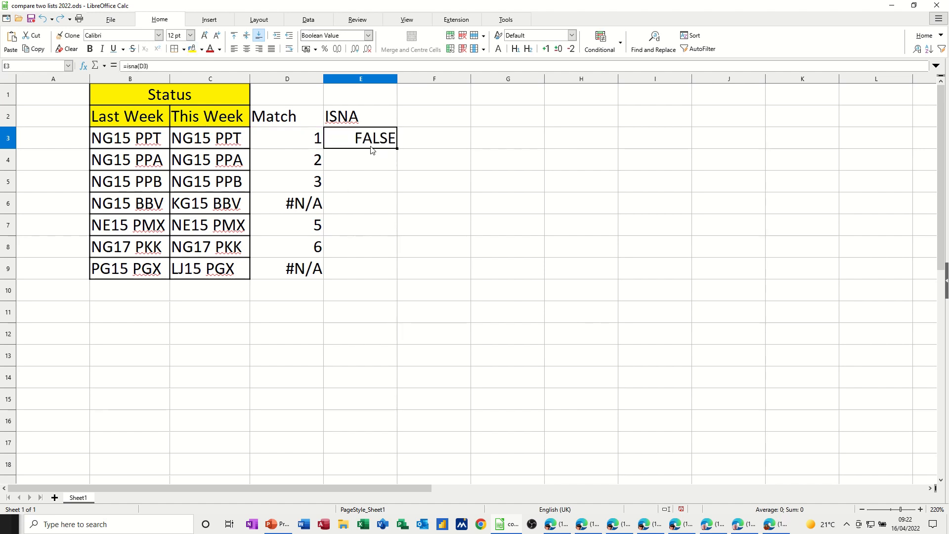
double_click(397, 148)
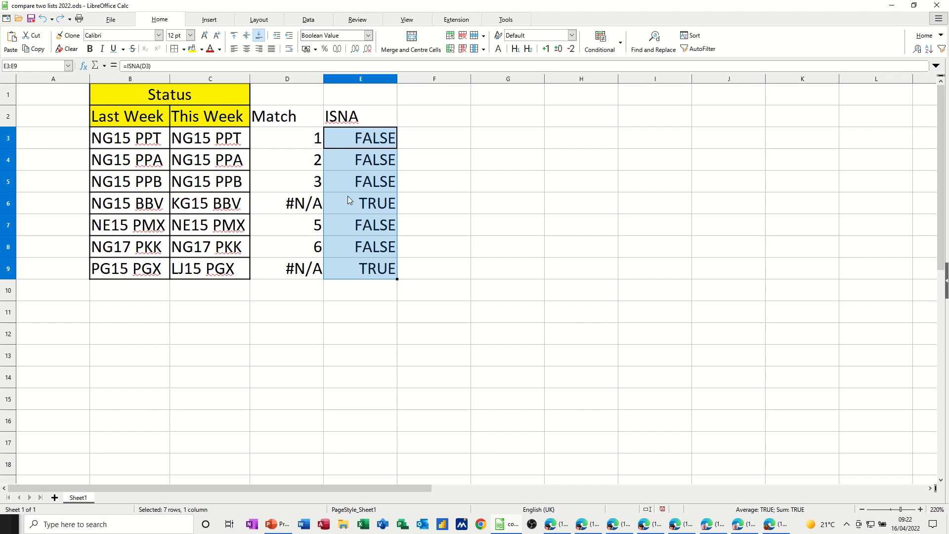
- Add the column header Status in F2, beside the ISNA header
left_click(424, 121)
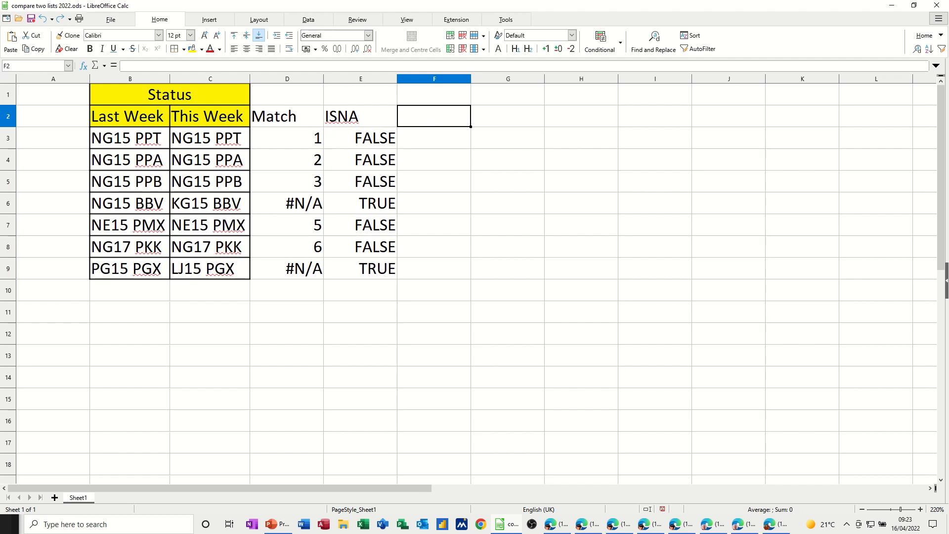
type("Status")
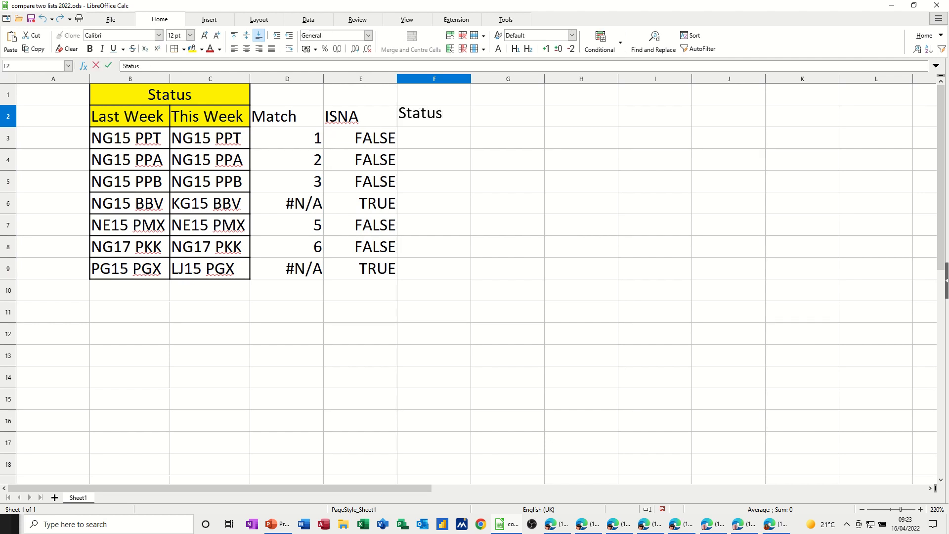
left_click(460, 146)
- Enter =if(E3=true,"Sold","Not Sold") in F3 and fill the formula down to F9
type("=if")
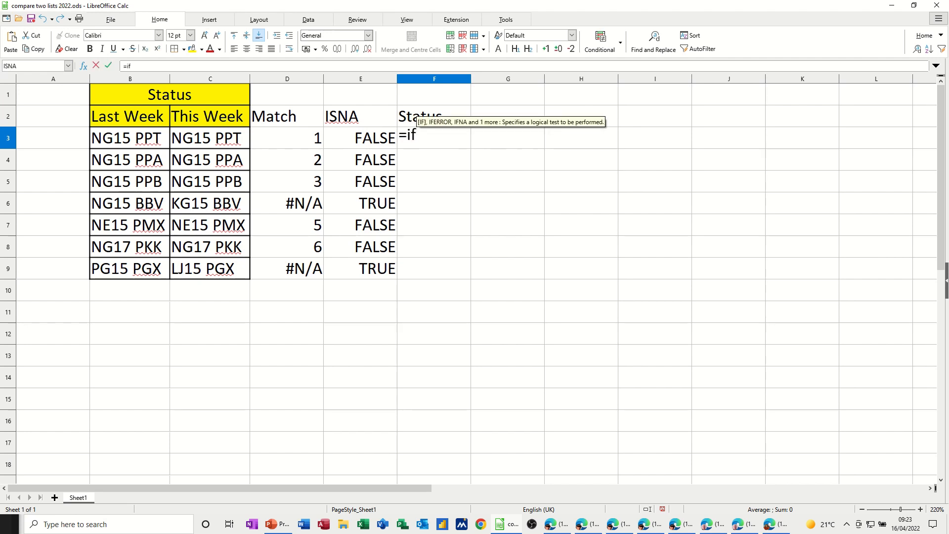
type("(")
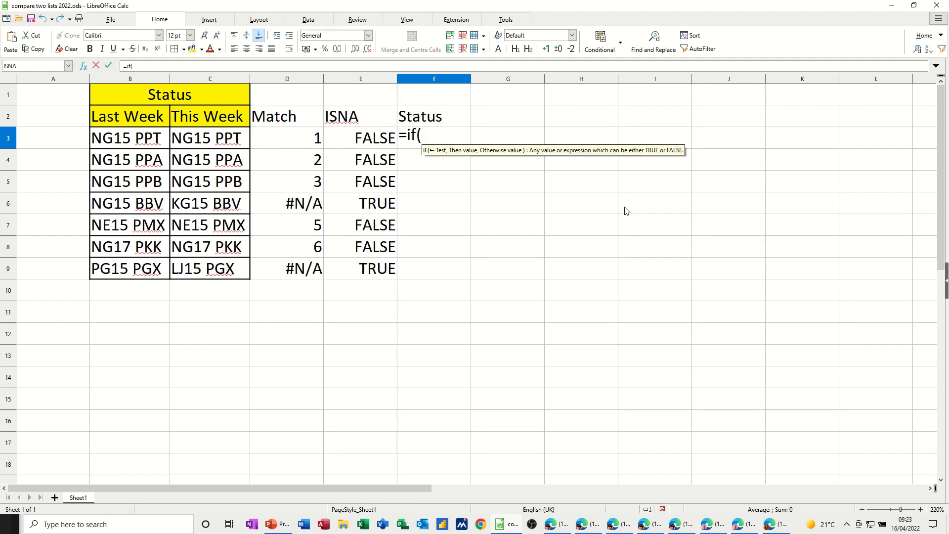
left_click(369, 143)
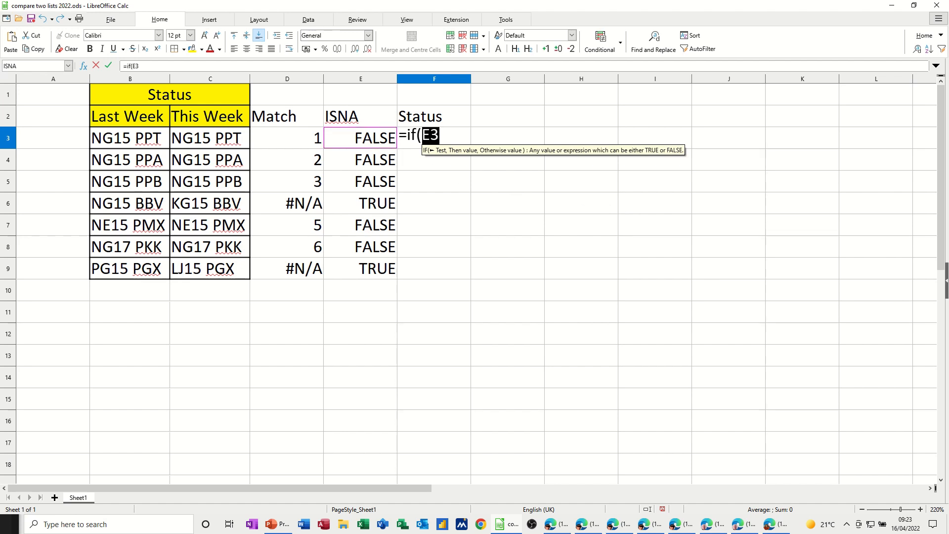
type("=")
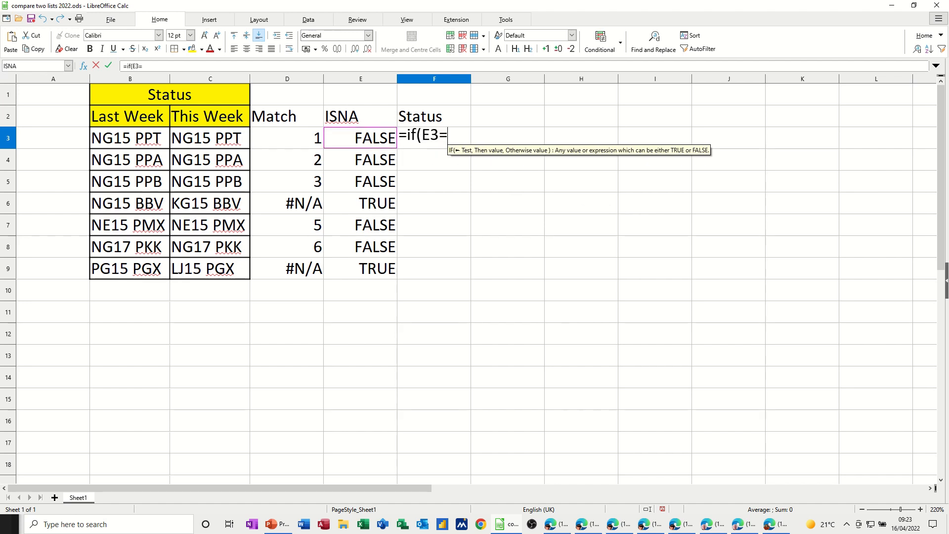
type("tru")
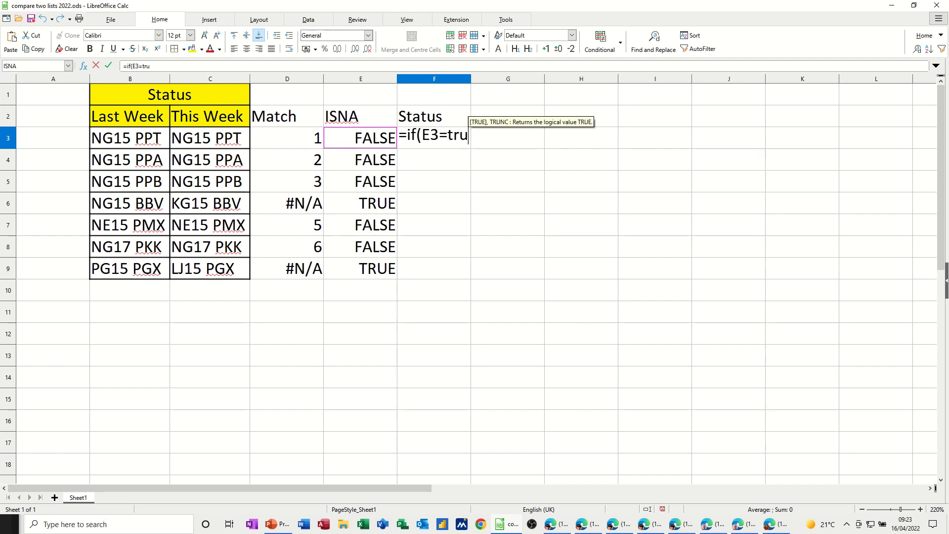
type("e,")
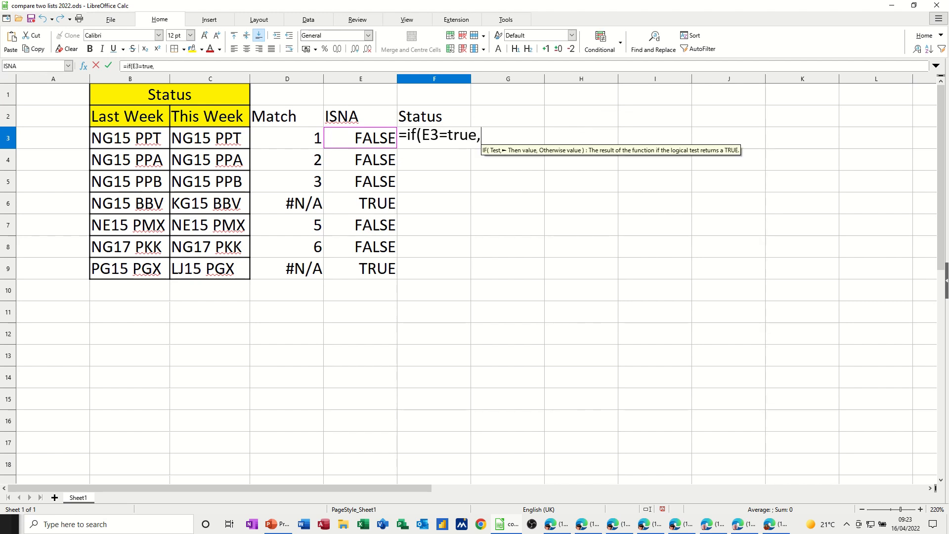
type("\"So")
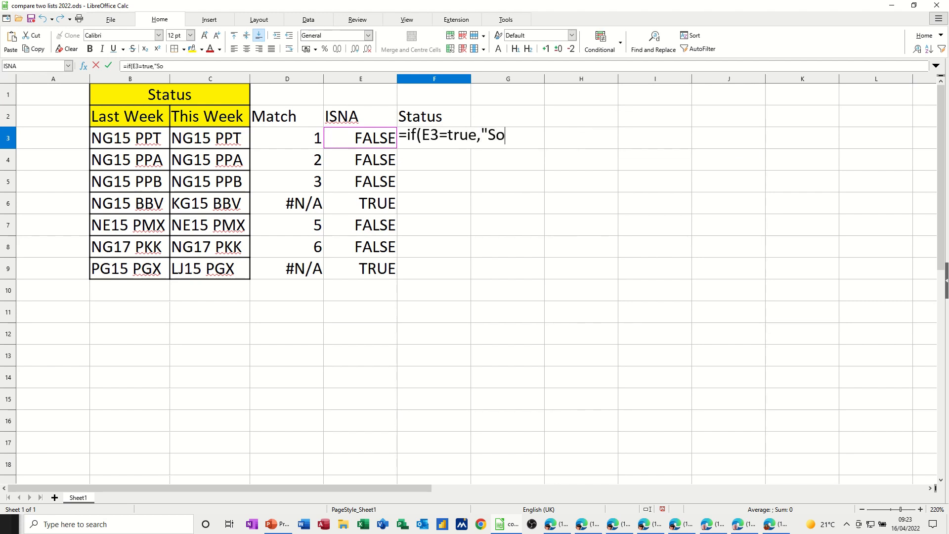
type("ld\"")
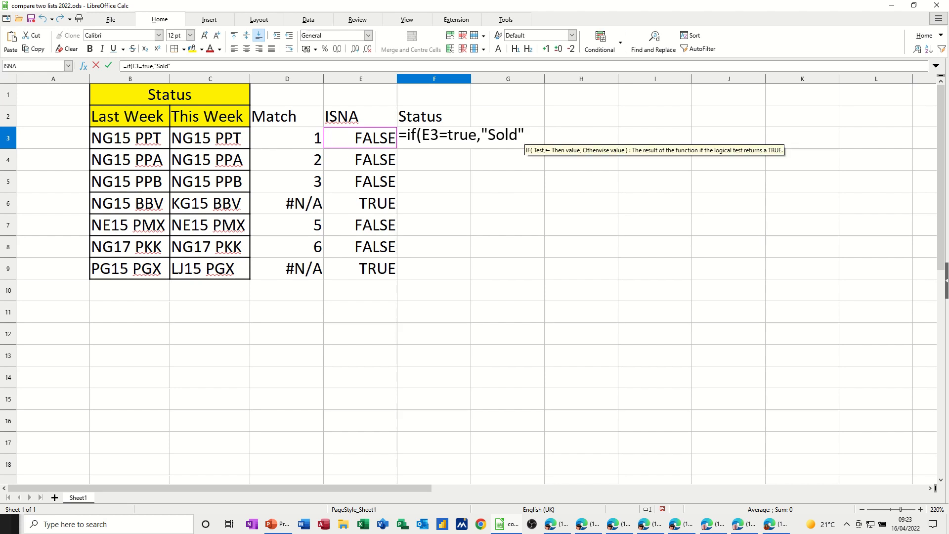
type(",\"")
type("No")
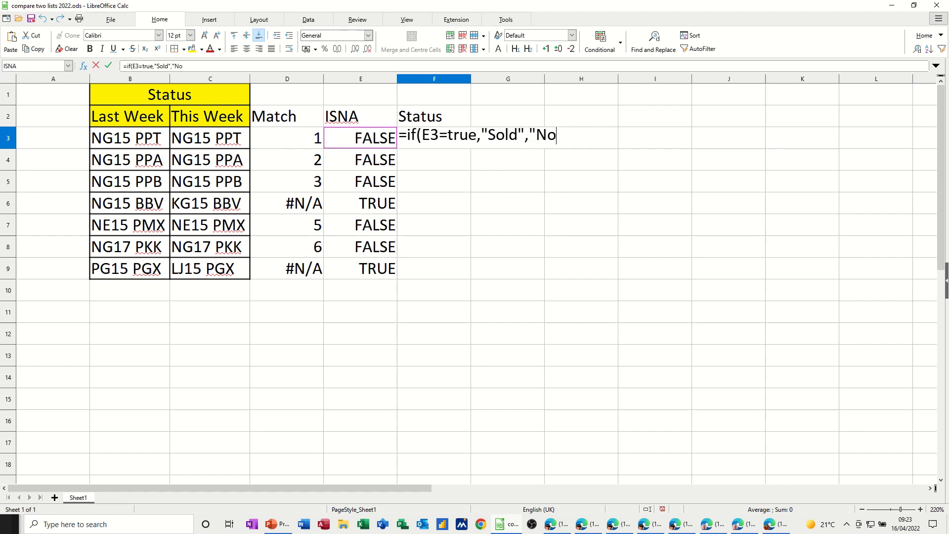
type("t Sold\"")
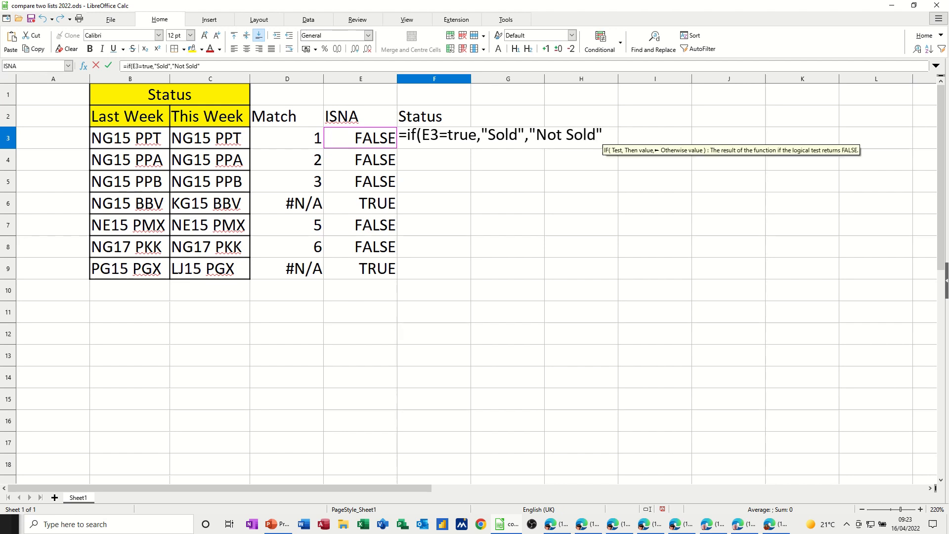
type(")")
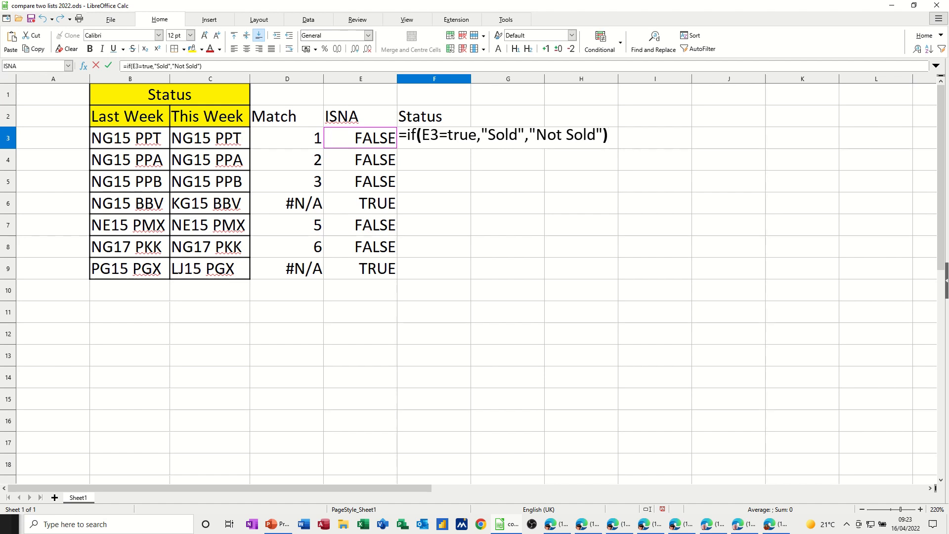
left_click(108, 65)
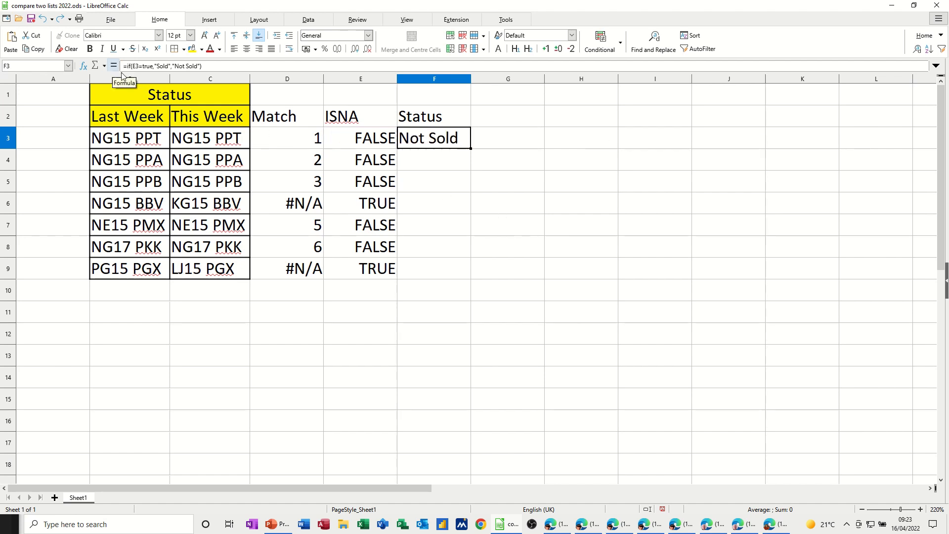
double_click(470, 147)
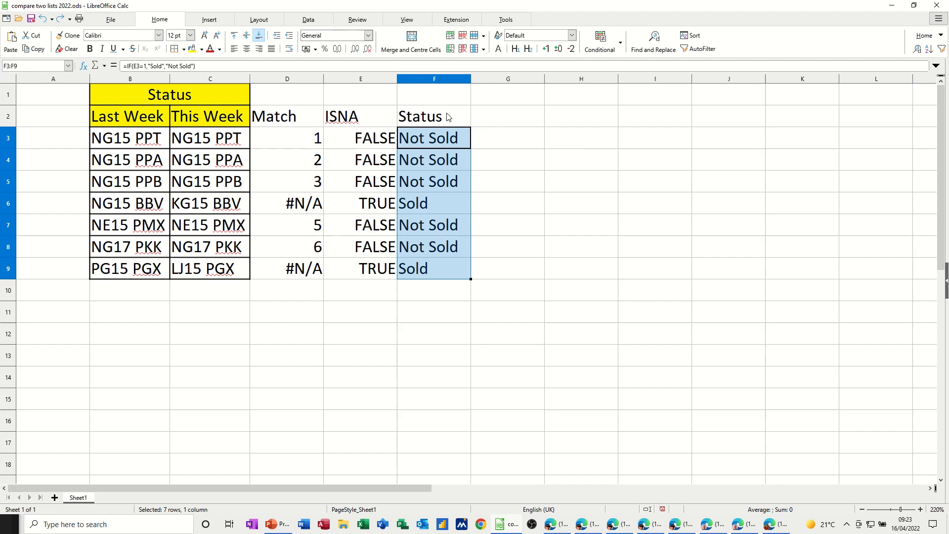
left_click(519, 116)
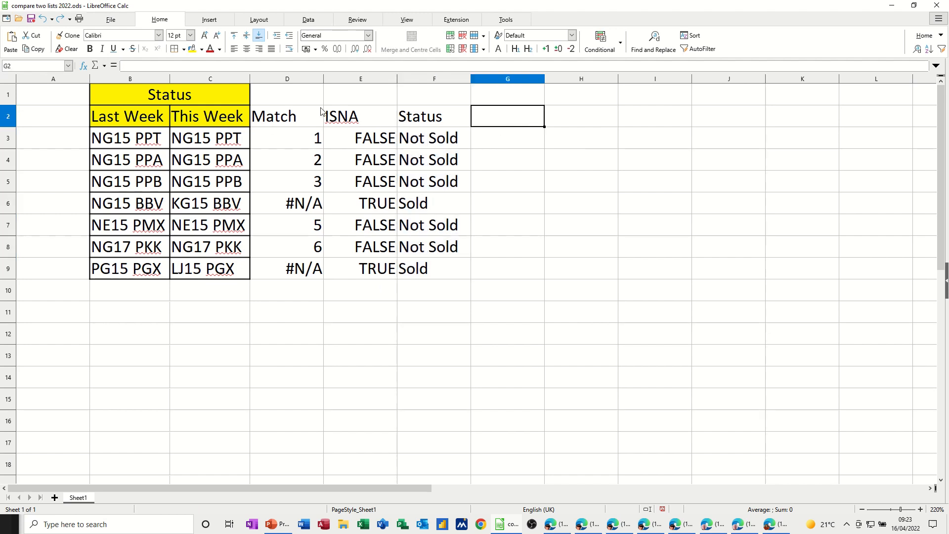
- Add the column header Together in G2 and write =match(C3,last,0) in G3 below it
type("Together")
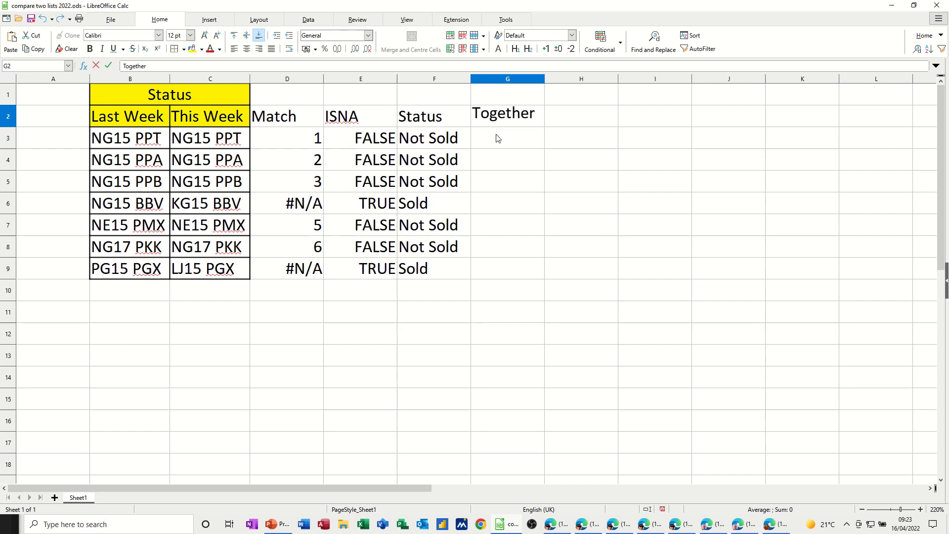
left_click(519, 143)
type("=match")
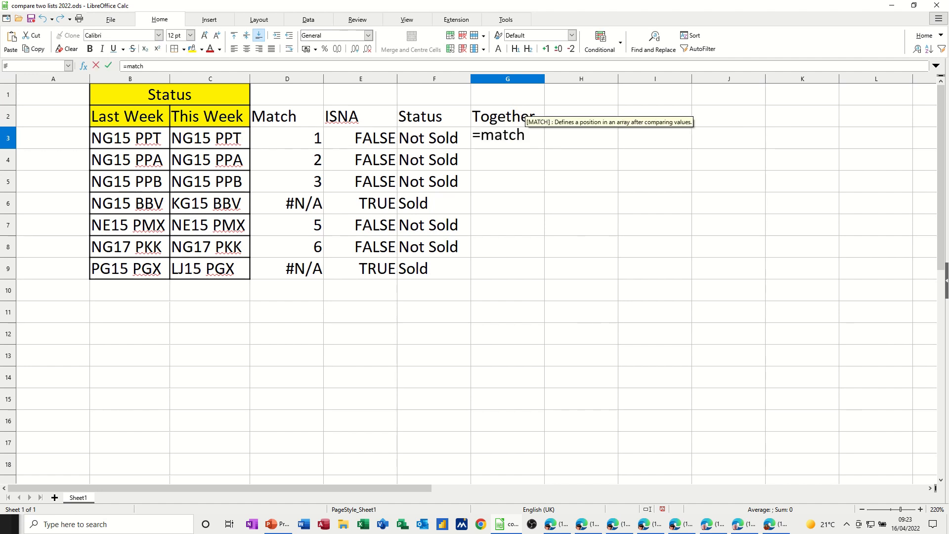
type("(")
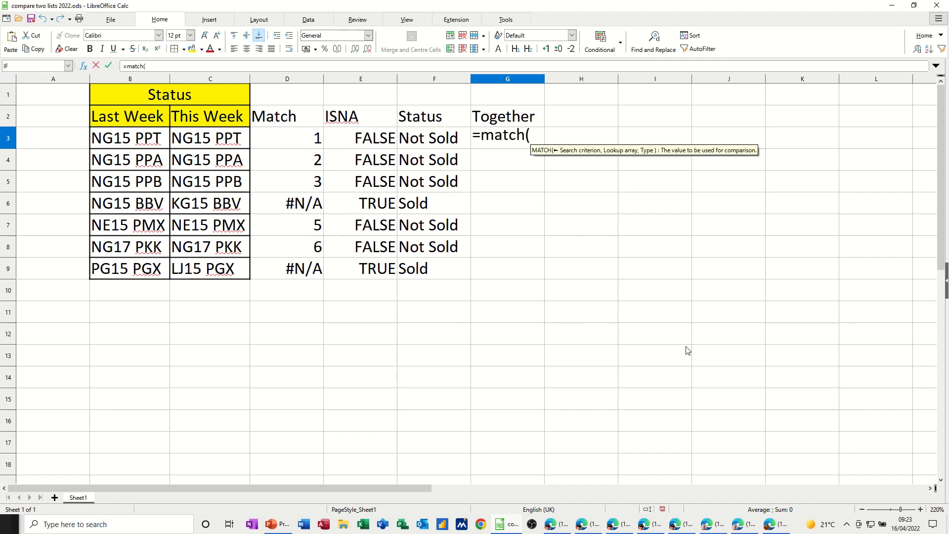
left_click(225, 140)
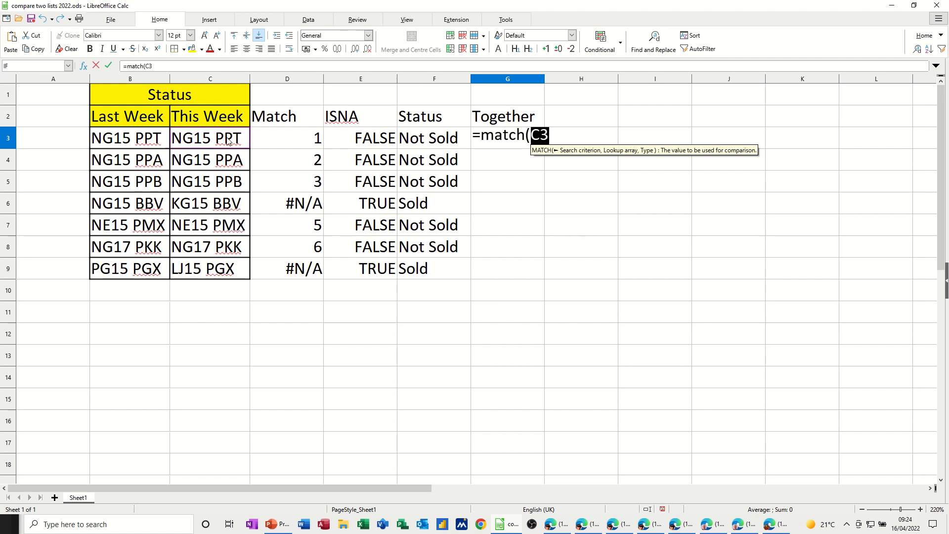
type(",l")
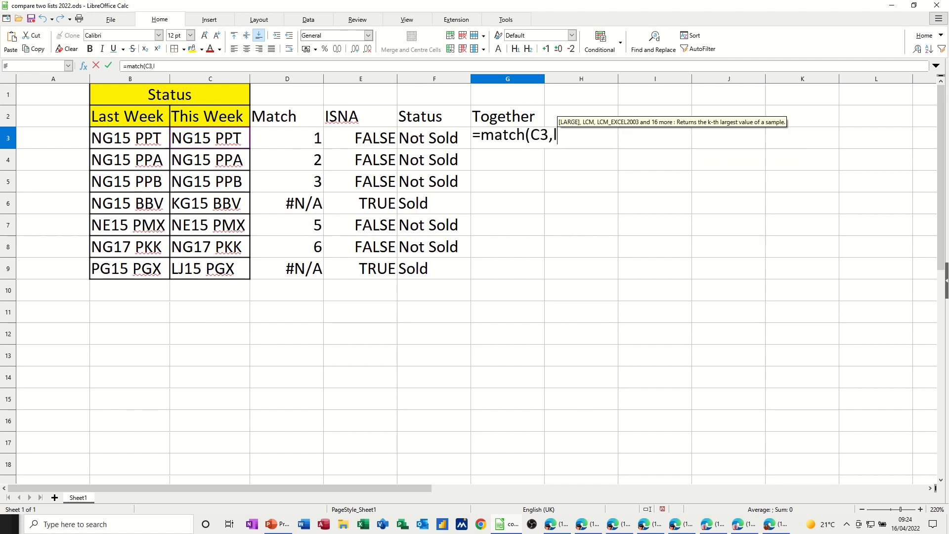
type("ast,")
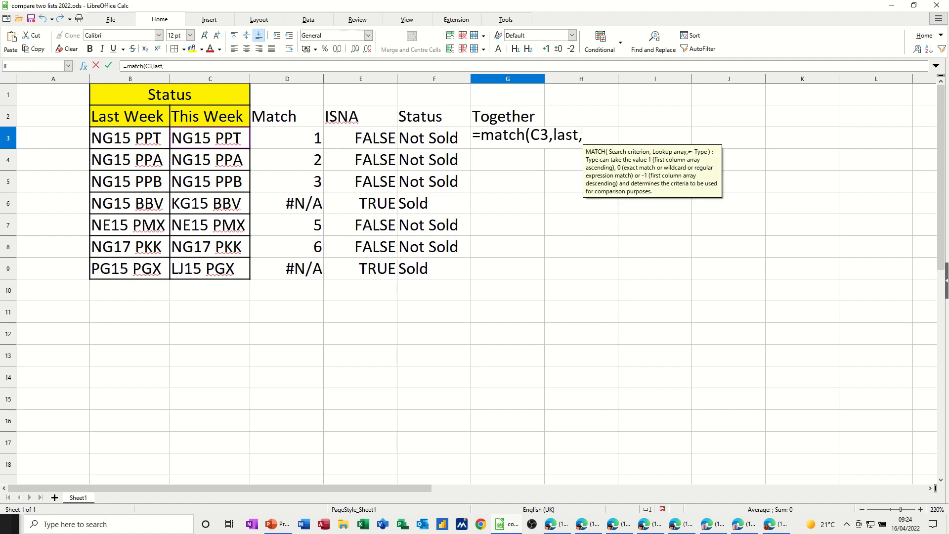
type("0)")
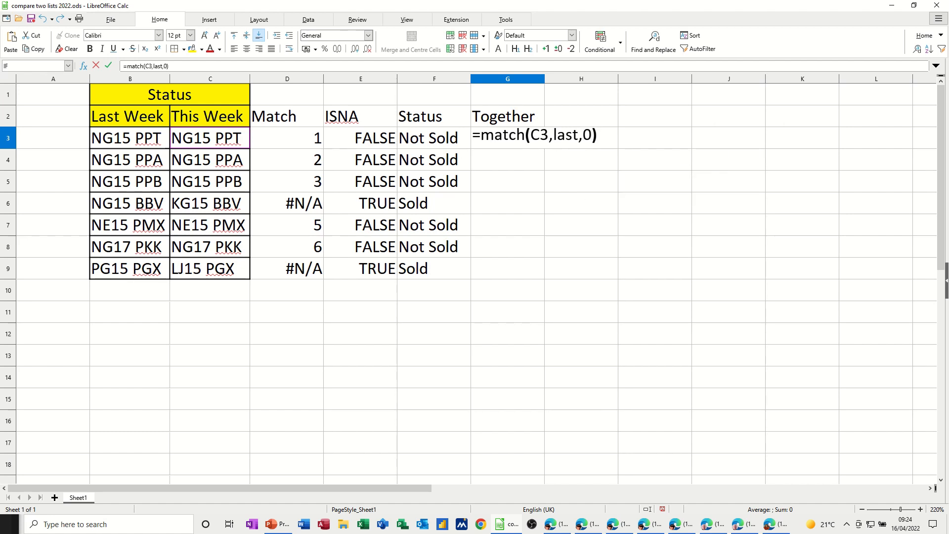
- Wrap the MATCH formula in G3 in an ISNA function so it reads =isna(match(C3,last,0))
left_click(128, 68)
type("isna")
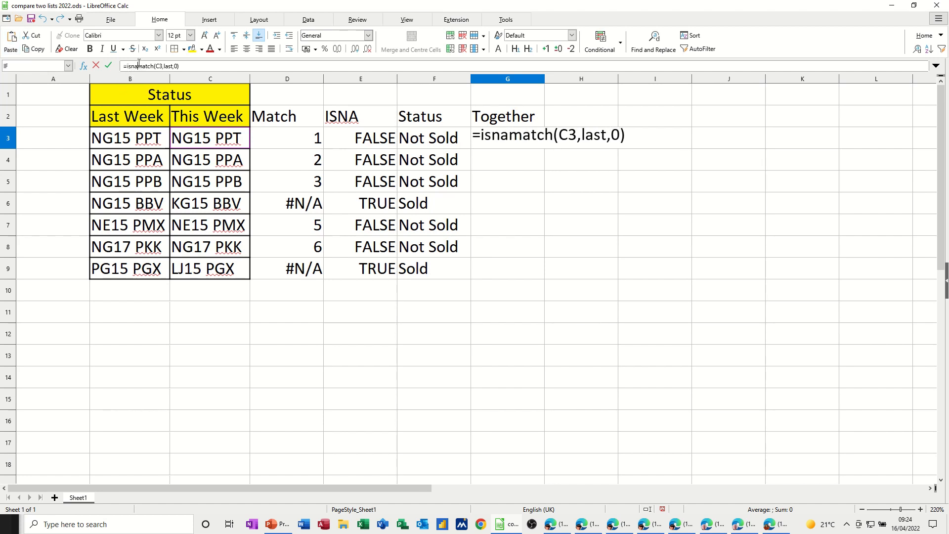
type("(")
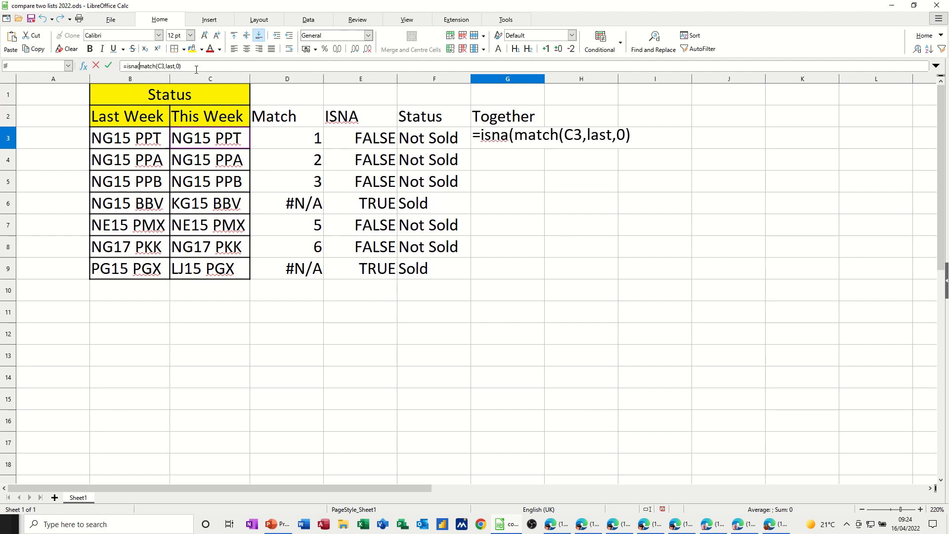
left_click(197, 70)
type(")")
- Extend the G3 formula to =if(isna(match(C3,last,0)),"Sold","Not Sold") and fill it down to G9
left_click(128, 66)
type("if(")
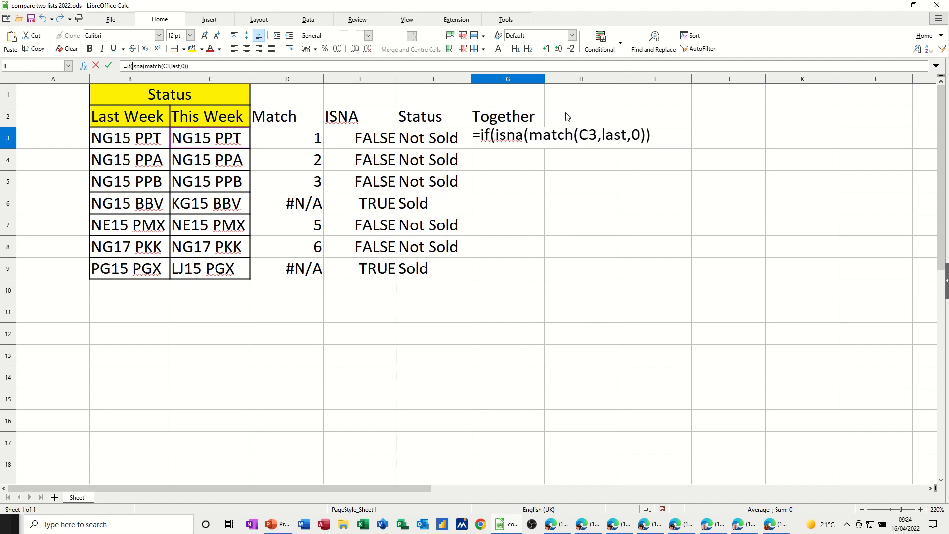
left_click(221, 64)
type(",")
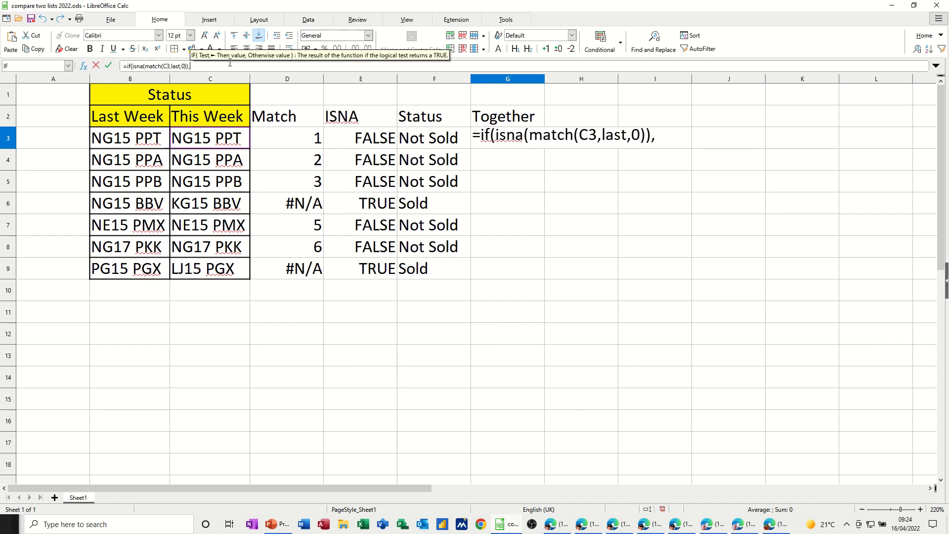
type("\"Sold")
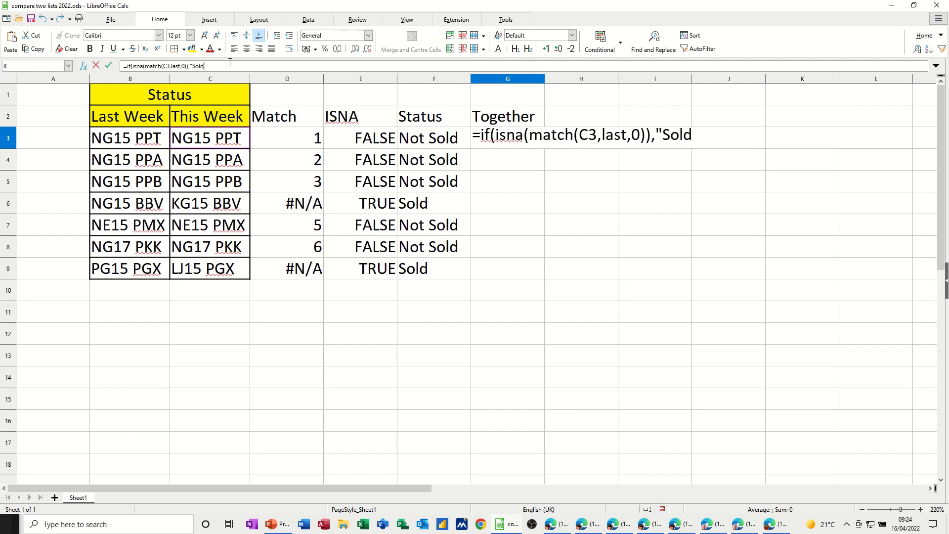
type("\",")
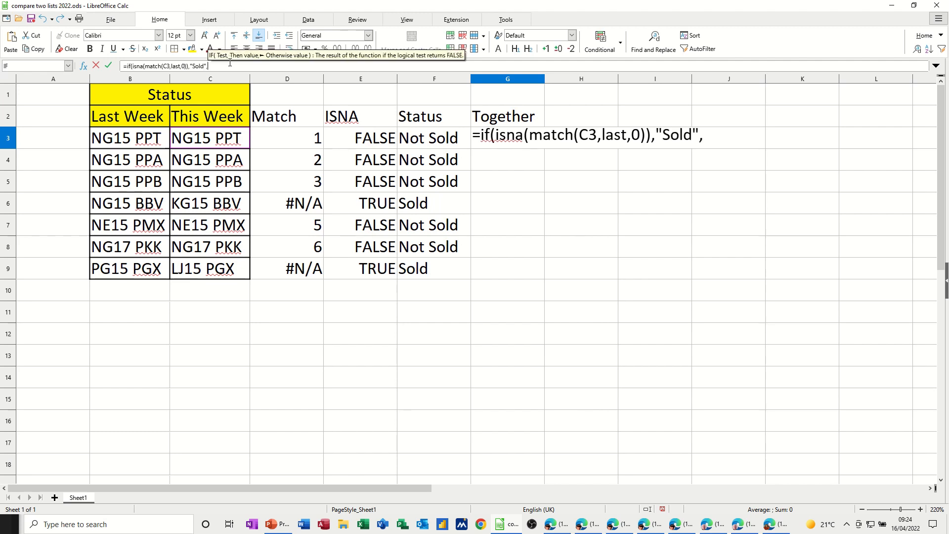
type("\"Not")
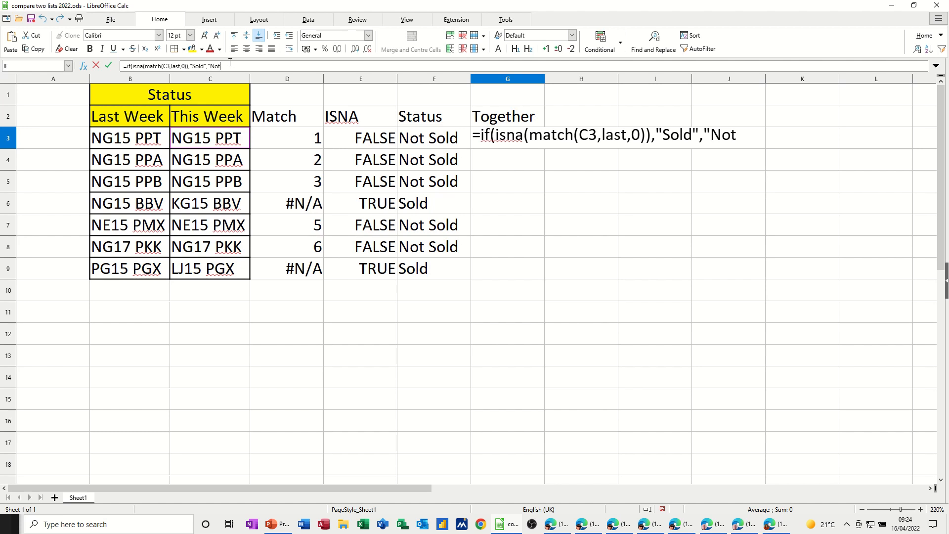
type(" Sold\")")
left_click(108, 66)
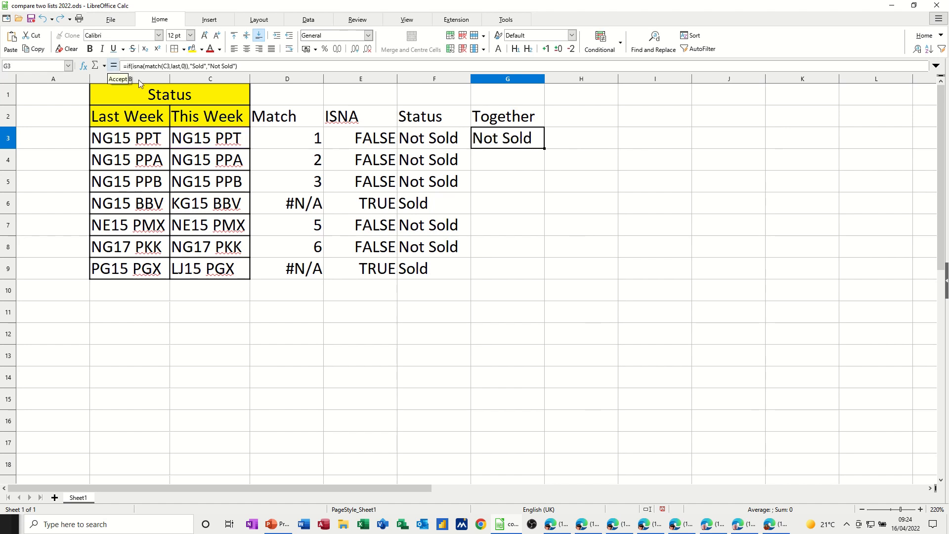
double_click(544, 149)
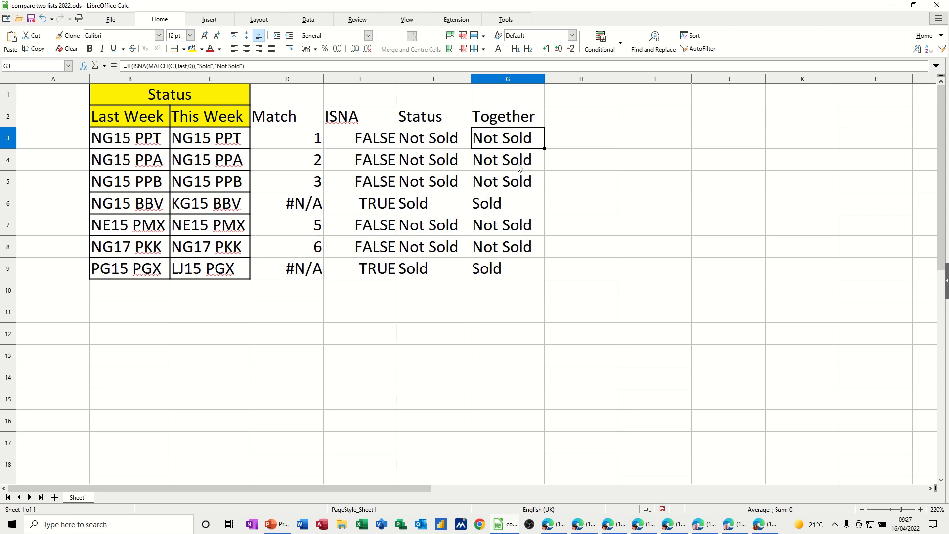
- Create a conditional format for G3:G9 that applies the Good style where the cell value is equal to "Sold"
left_click_drag(514, 138, 511, 259)
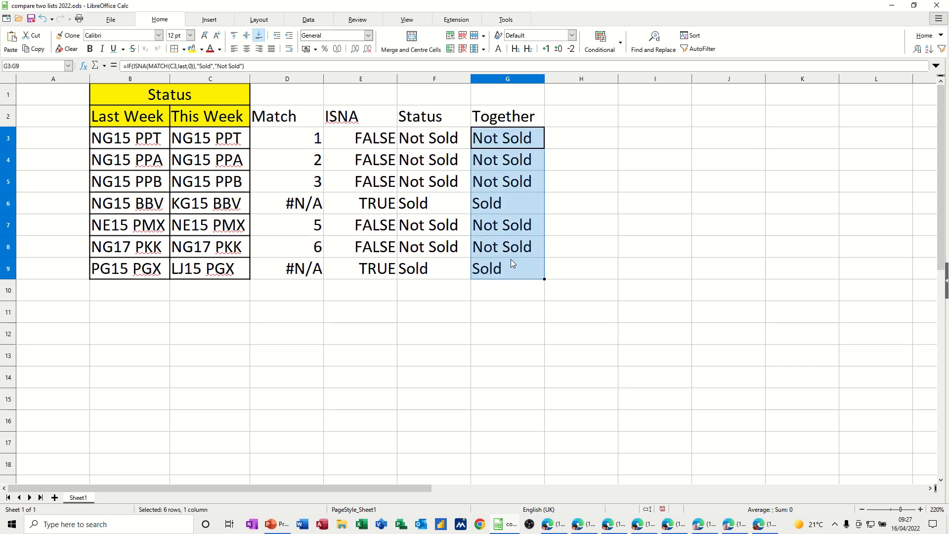
left_click(621, 50)
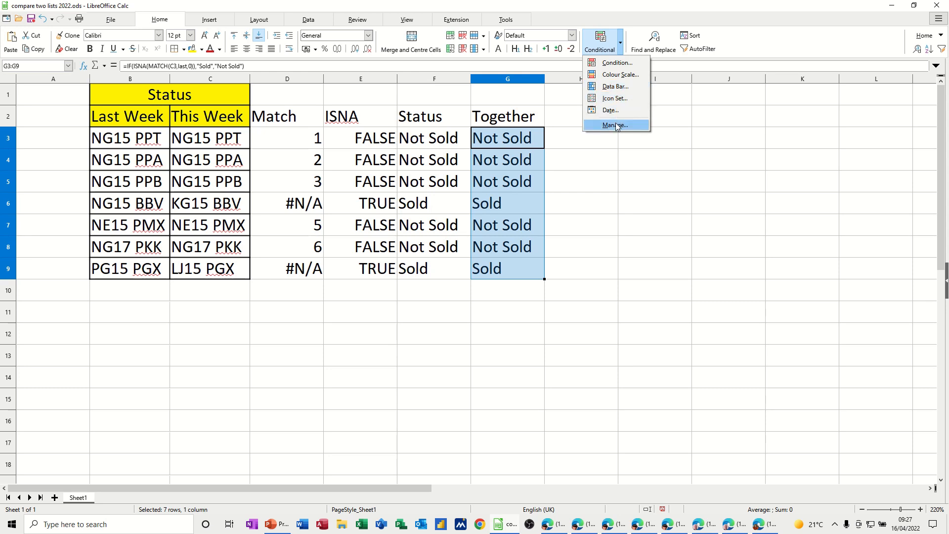
left_click(617, 125)
left_click(391, 355)
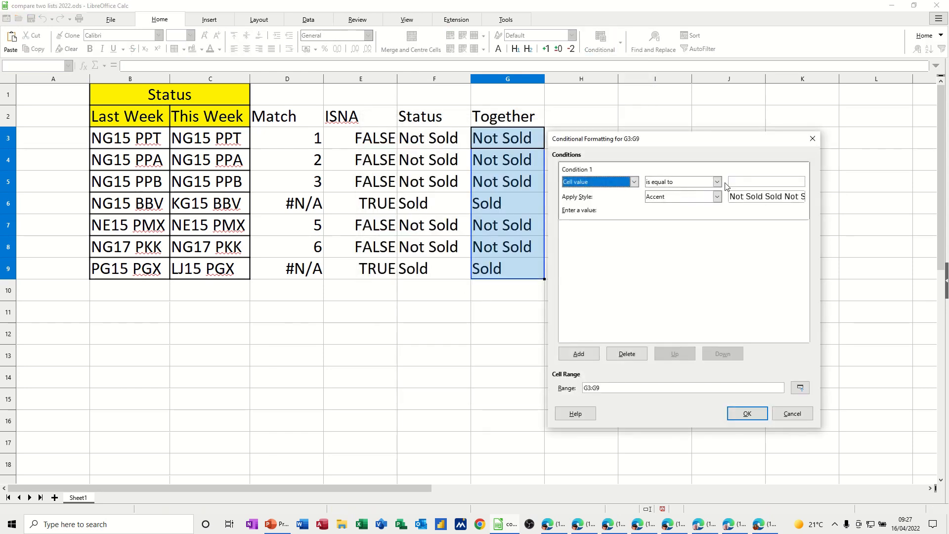
left_click(734, 182)
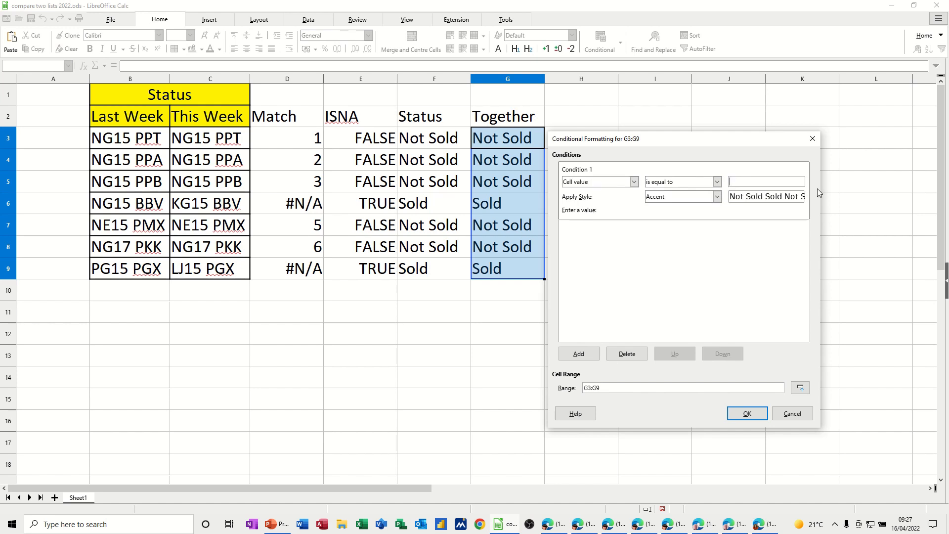
type("\"Sold")
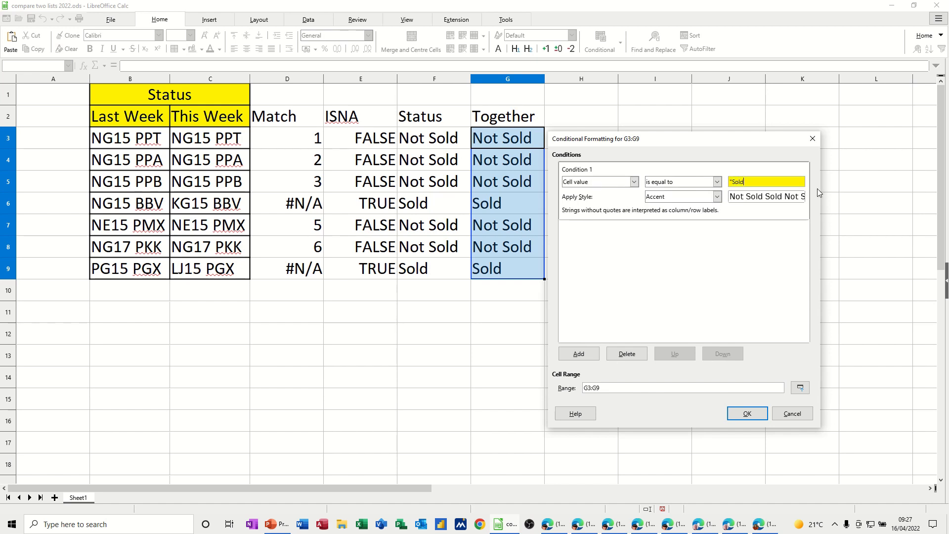
type("\"")
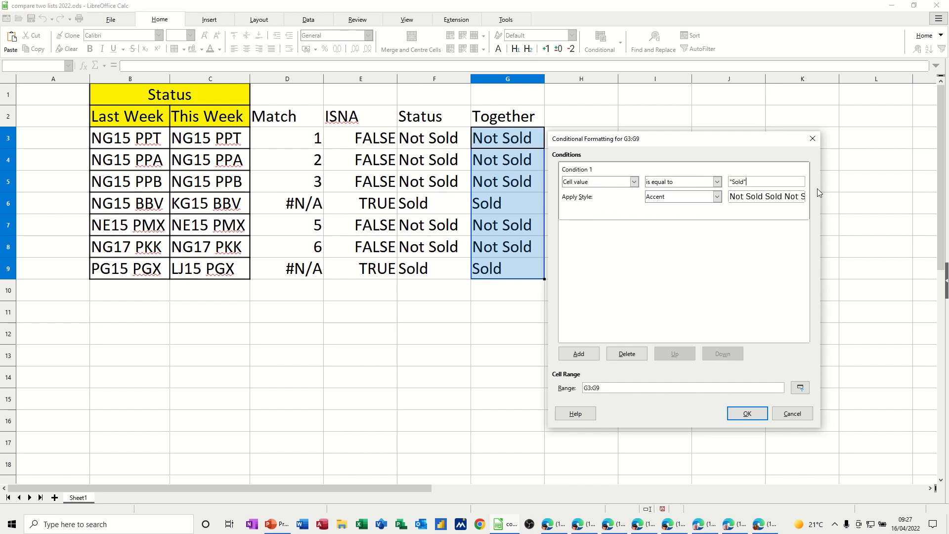
left_click(717, 196)
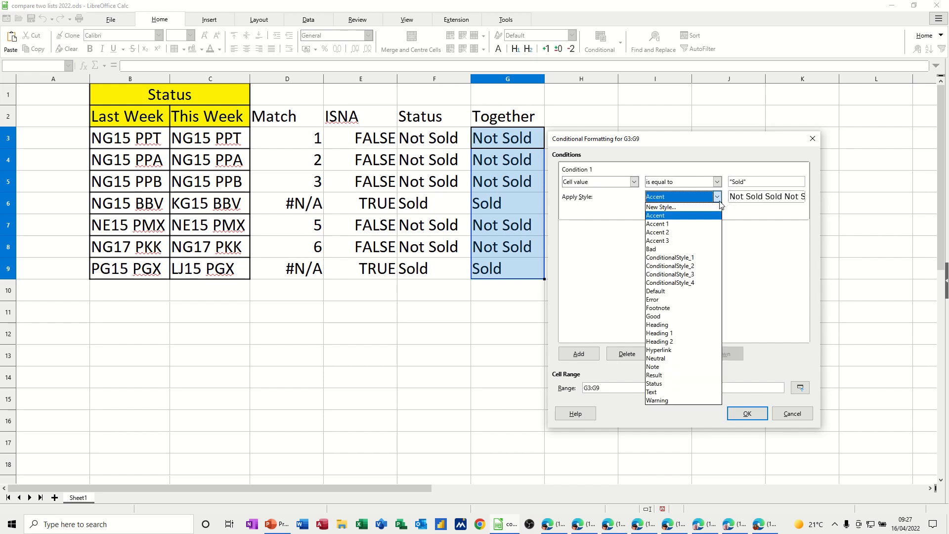
left_click(670, 315)
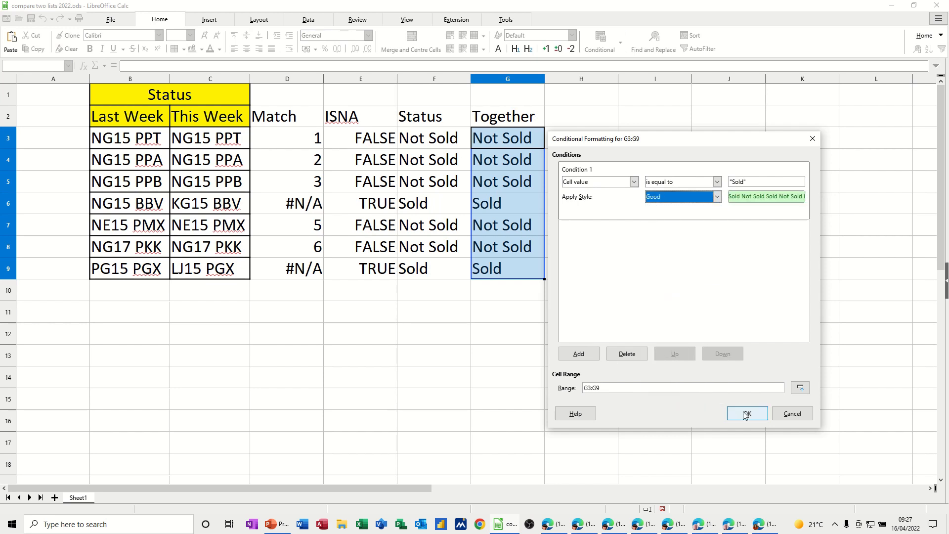
- Add a second condition applying the Bad style where the cell value is equal to "Not Sold", and apply the conditional formatting to G3:G9
left_click(577, 354)
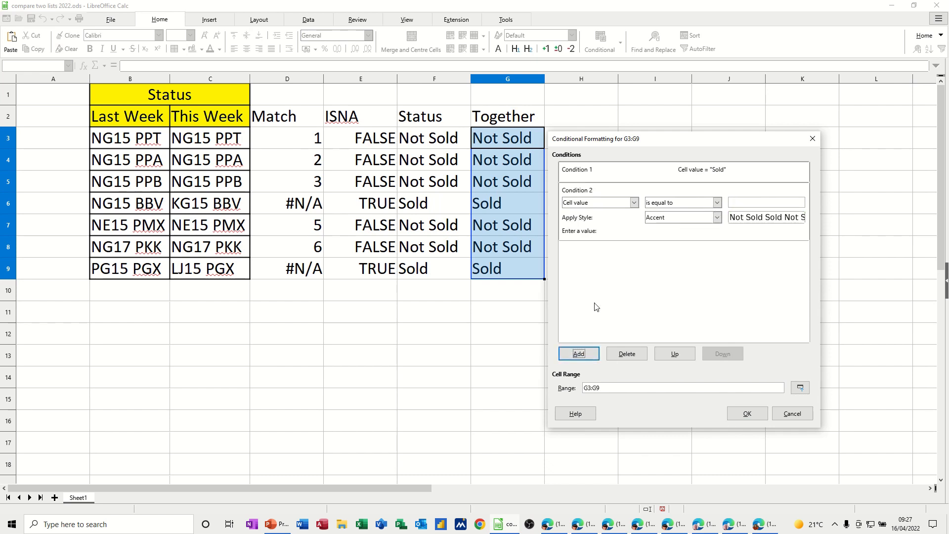
left_click(757, 202)
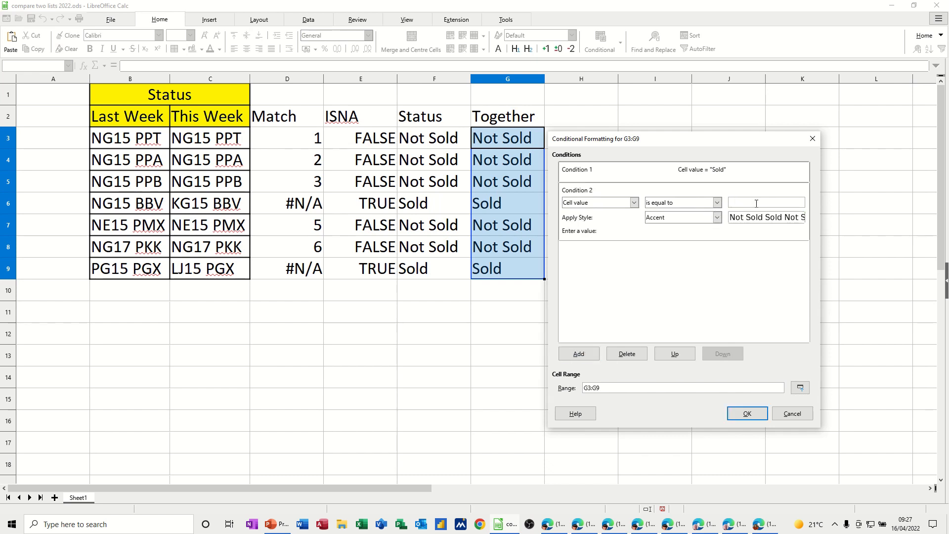
type("Not Sold\"")
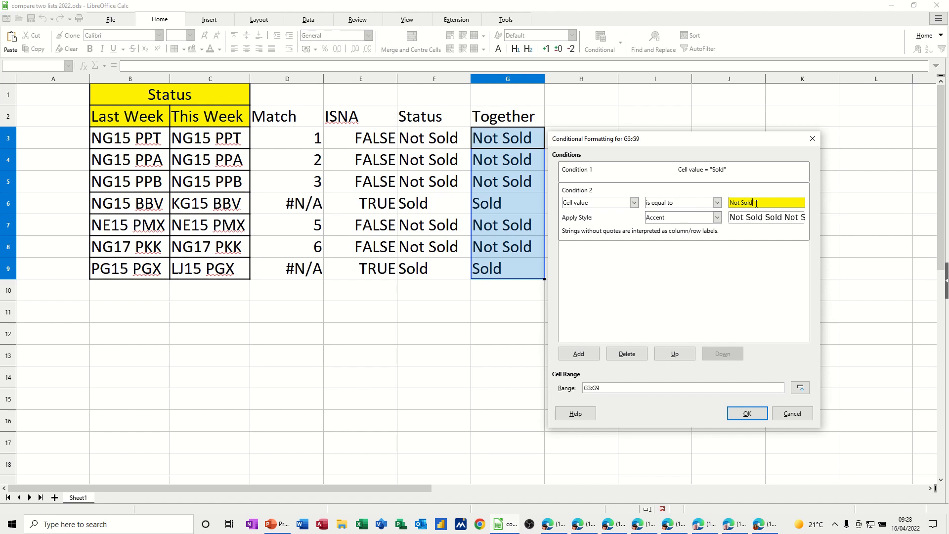
left_click(730, 203)
type("\"")
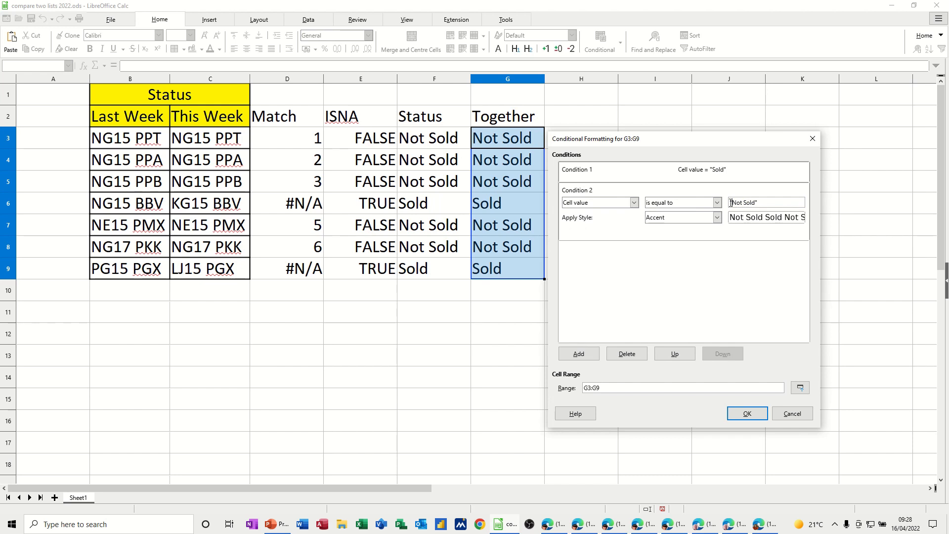
left_click(716, 218)
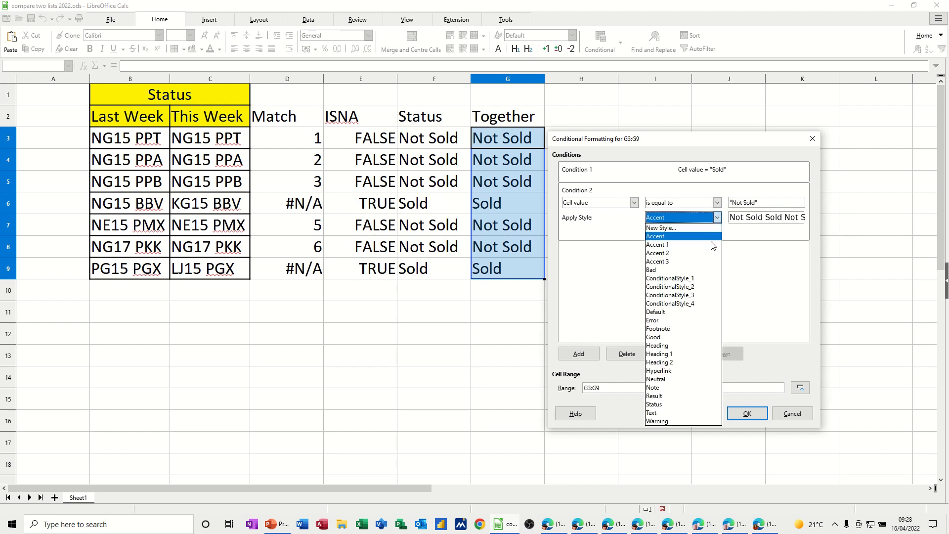
left_click(689, 269)
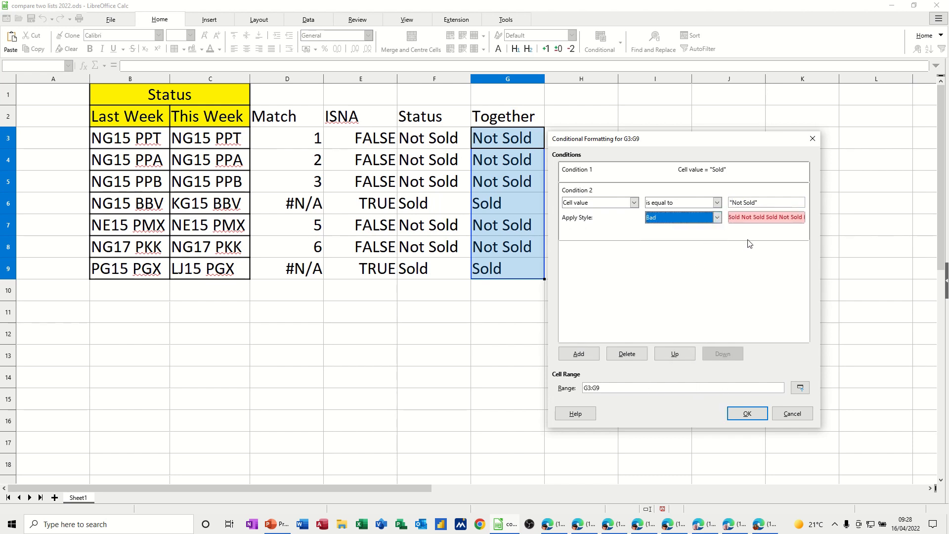
left_click(747, 413)
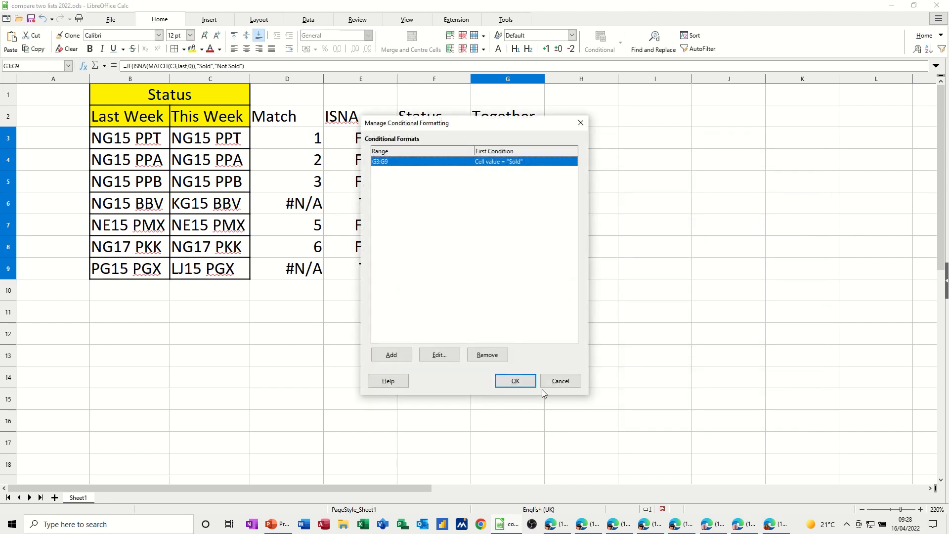
left_click(516, 381)
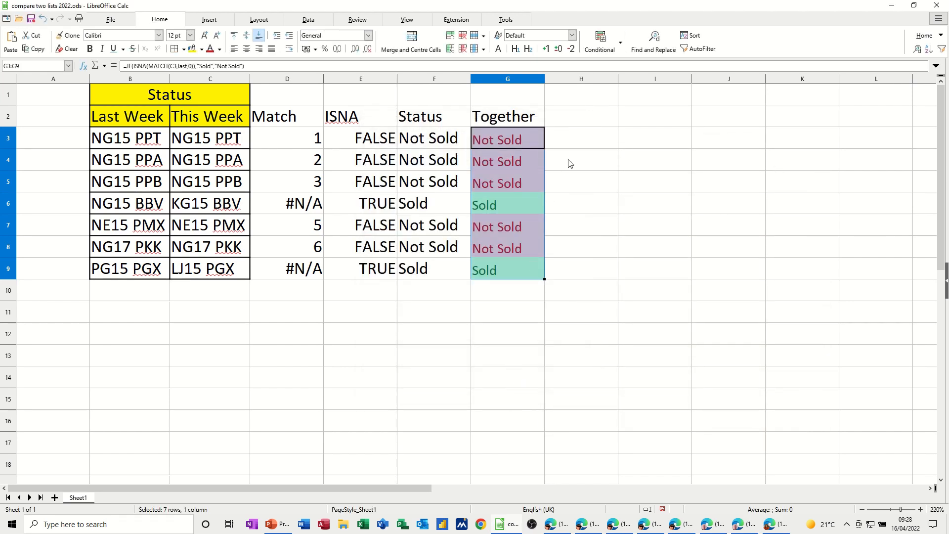
left_click(568, 162)
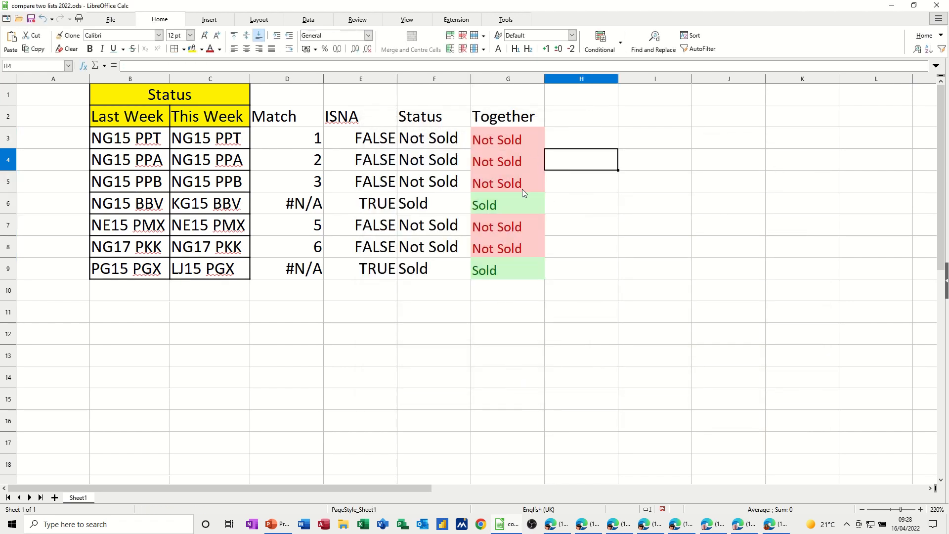